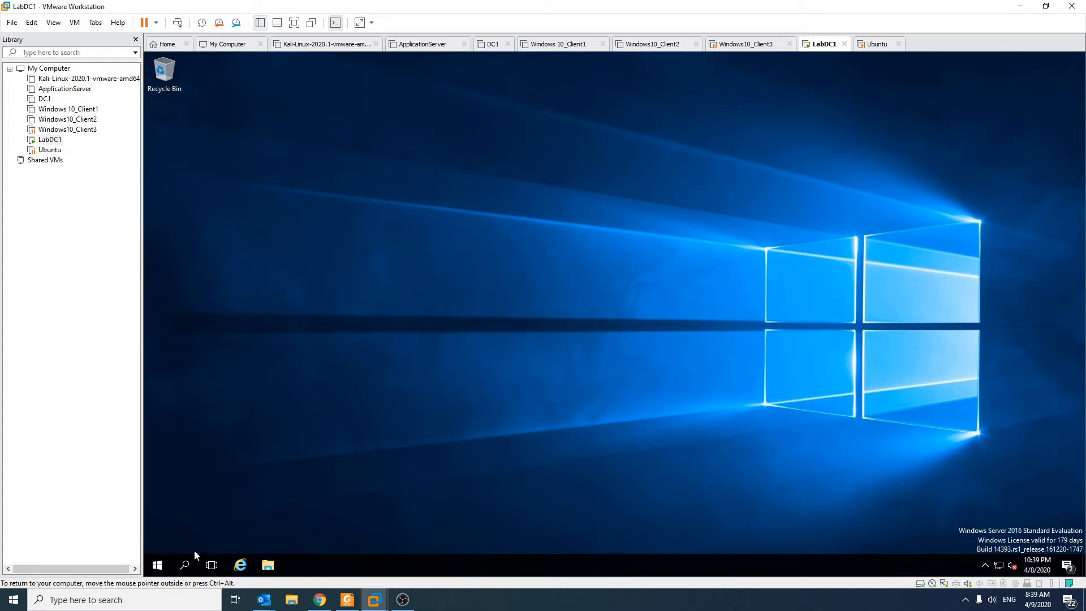
Find This PC through a search and open its system properties page
click(158, 565)
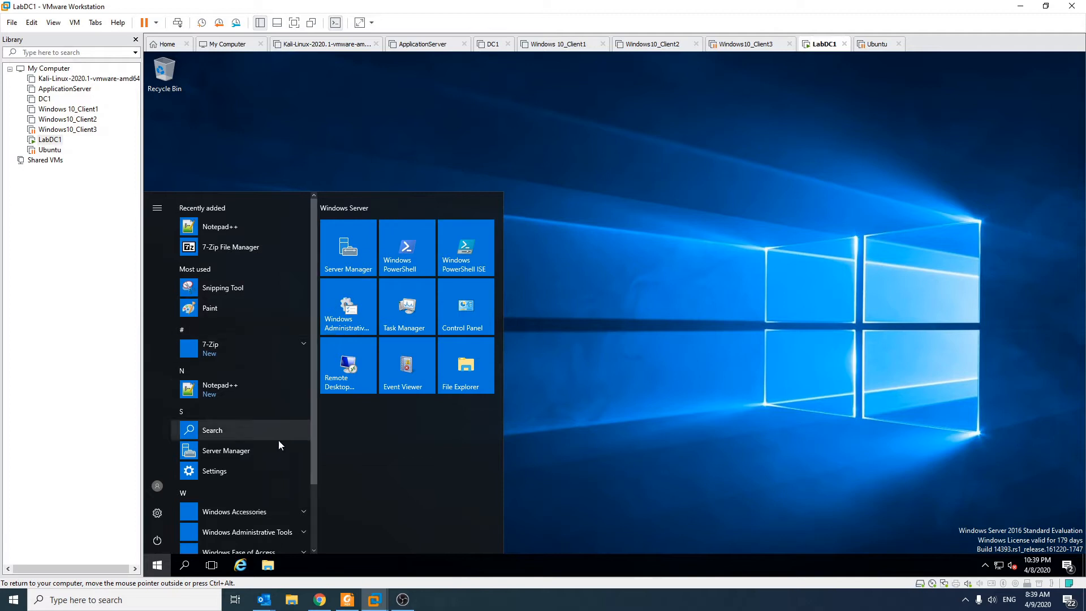
text(this)
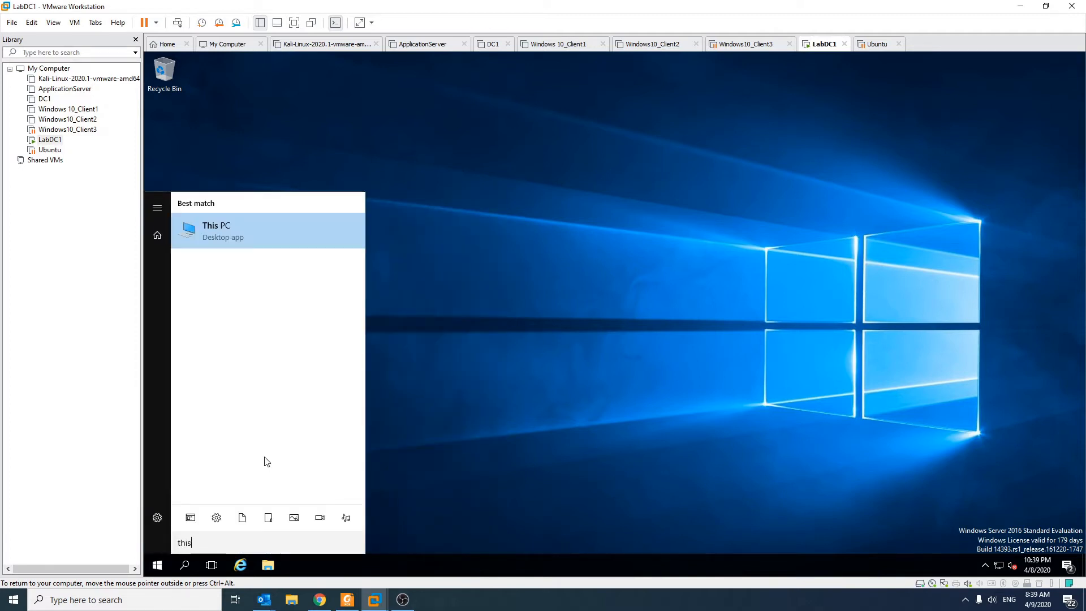
right_click(281, 227)
click(304, 342)
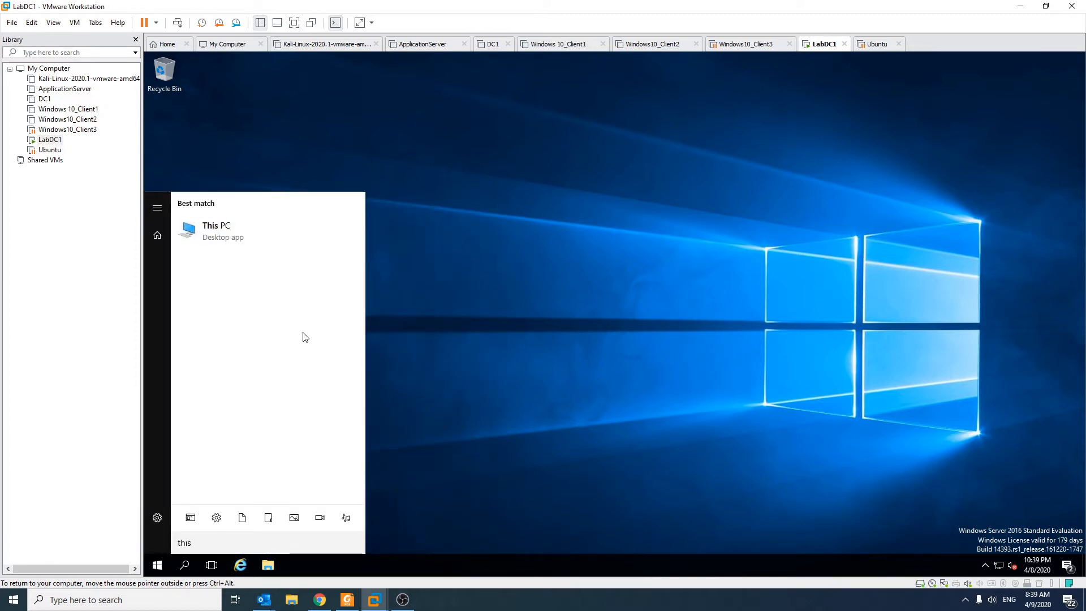
right_click(234, 227)
click(281, 328)
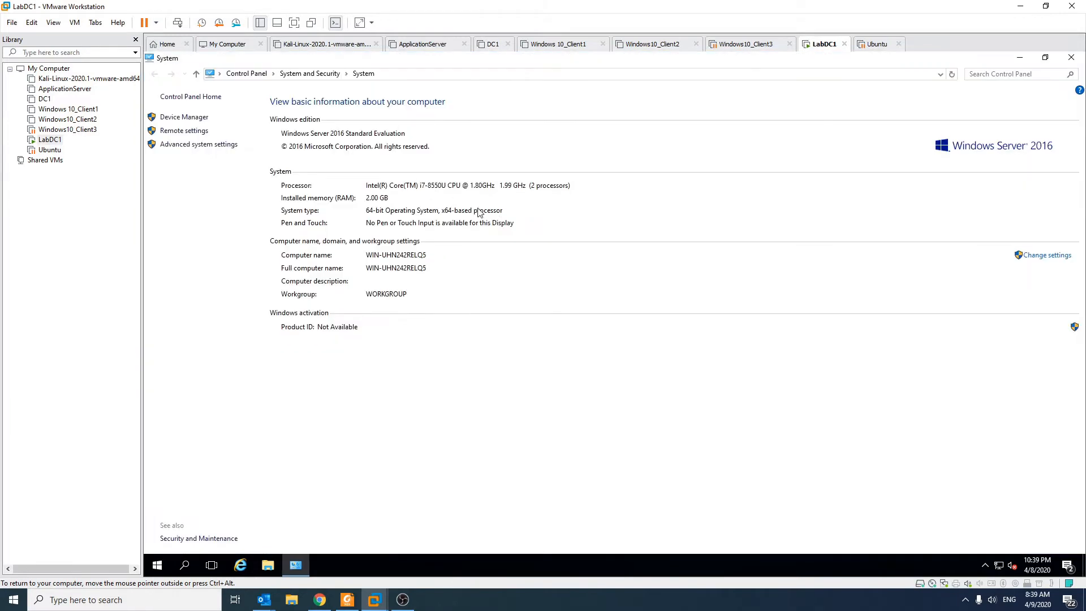
Rename the computer to LabDC1, keeping it in the workgroup, and acknowledge the restart notice
click(1051, 257)
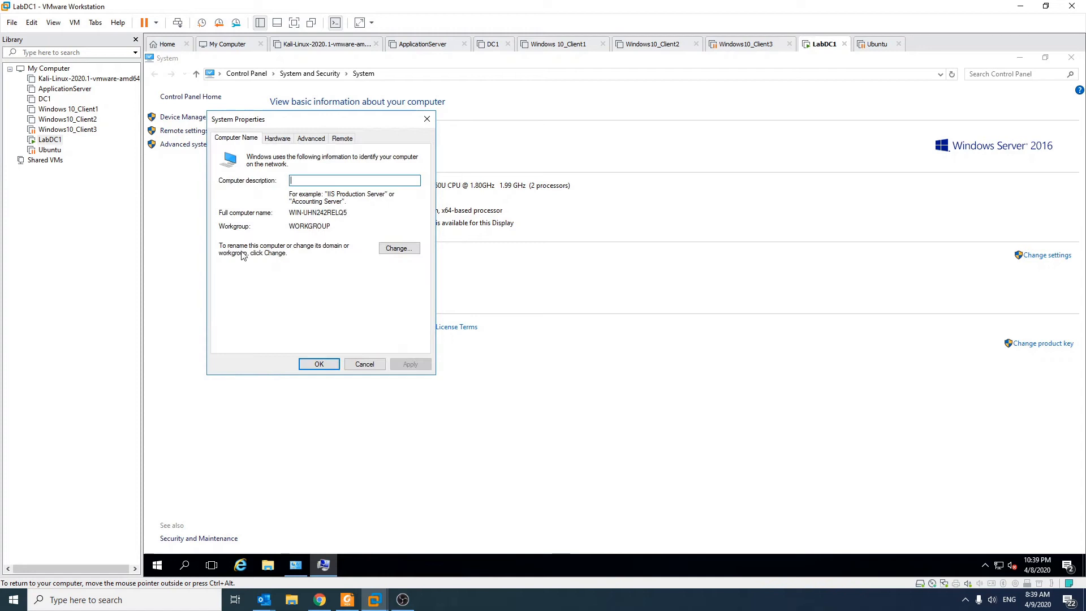
click(399, 249)
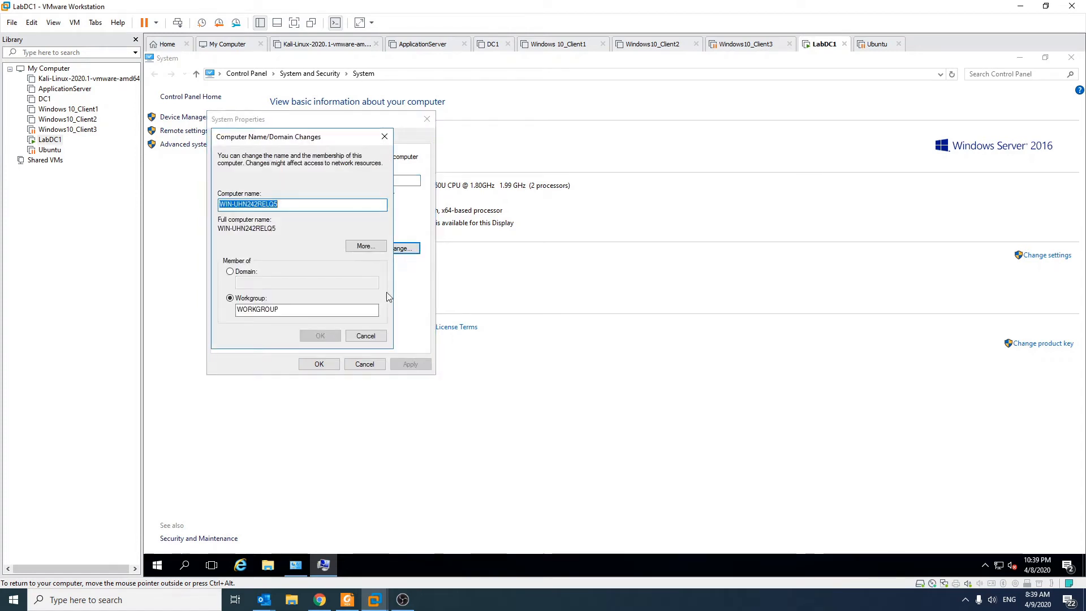
click(300, 206)
double_click(299, 206)
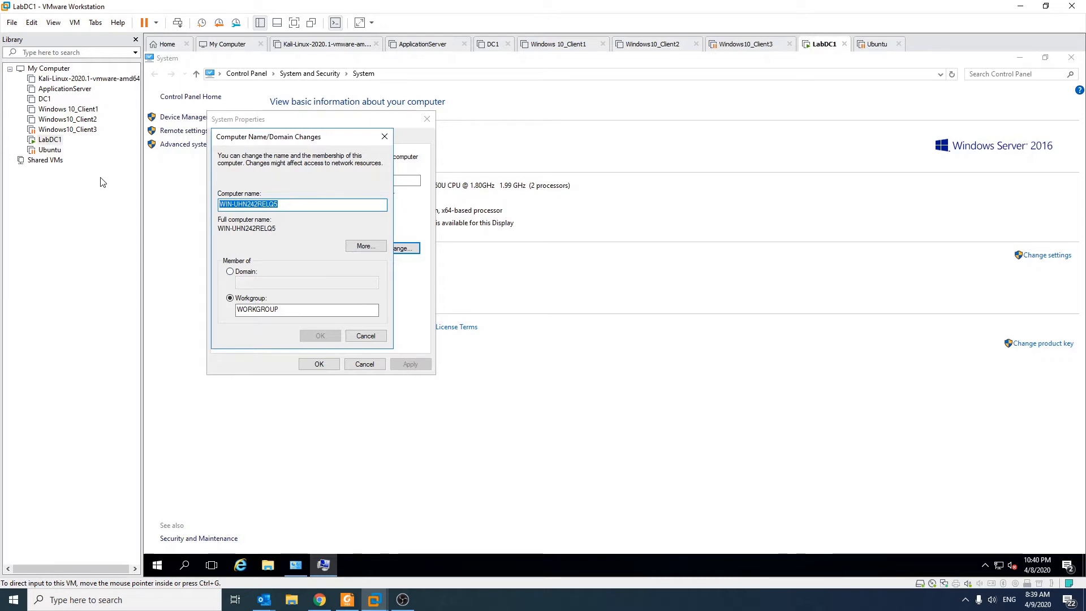
double_click(300, 205)
click(300, 204)
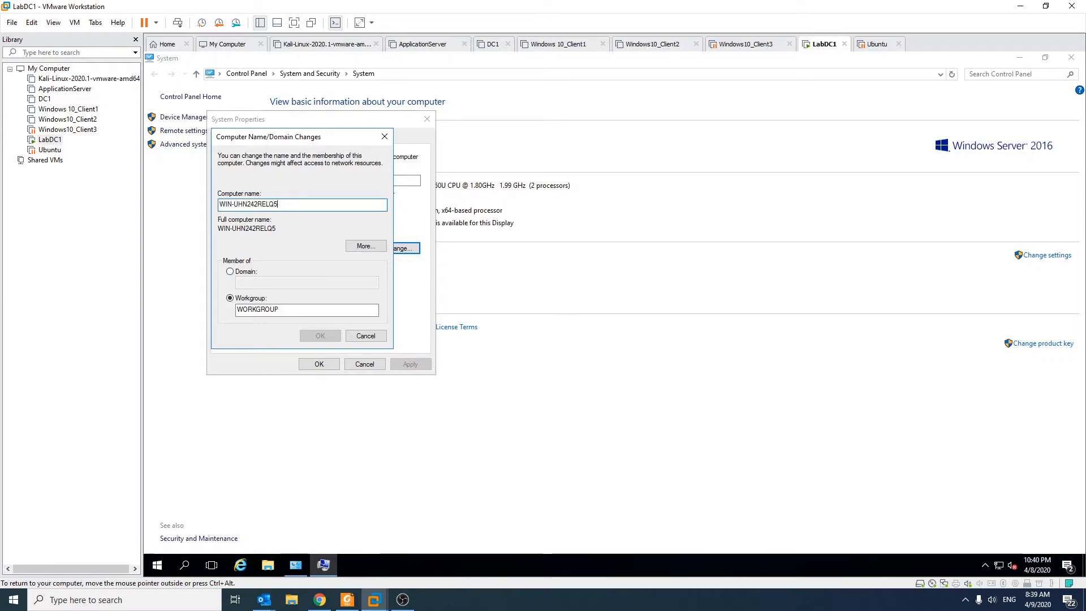
text(a)
key(ctrl+a)
key(BackSpace)
text(LabDC1)
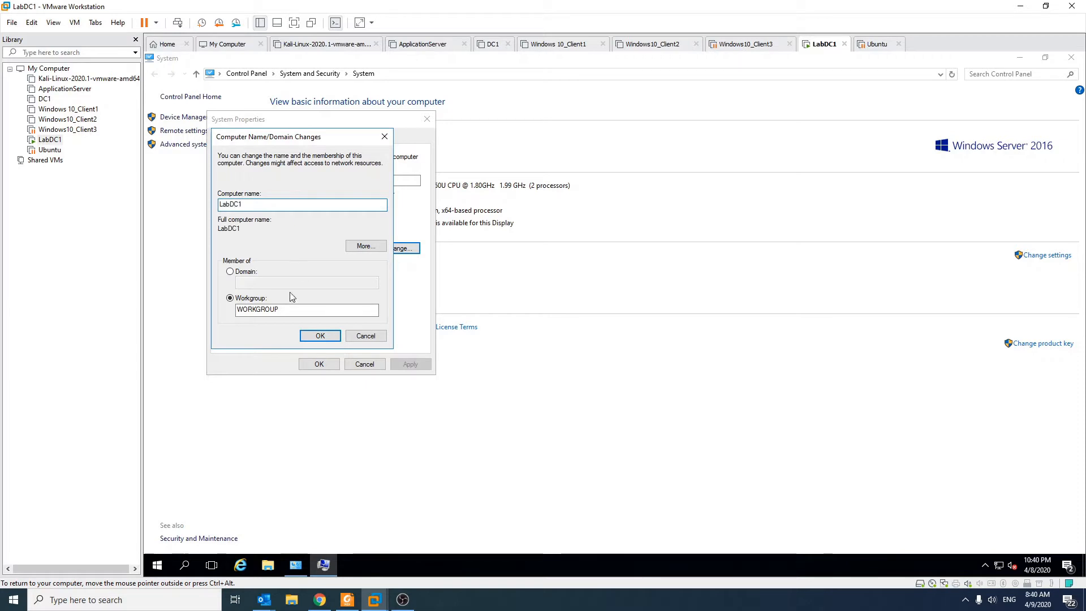
click(320, 337)
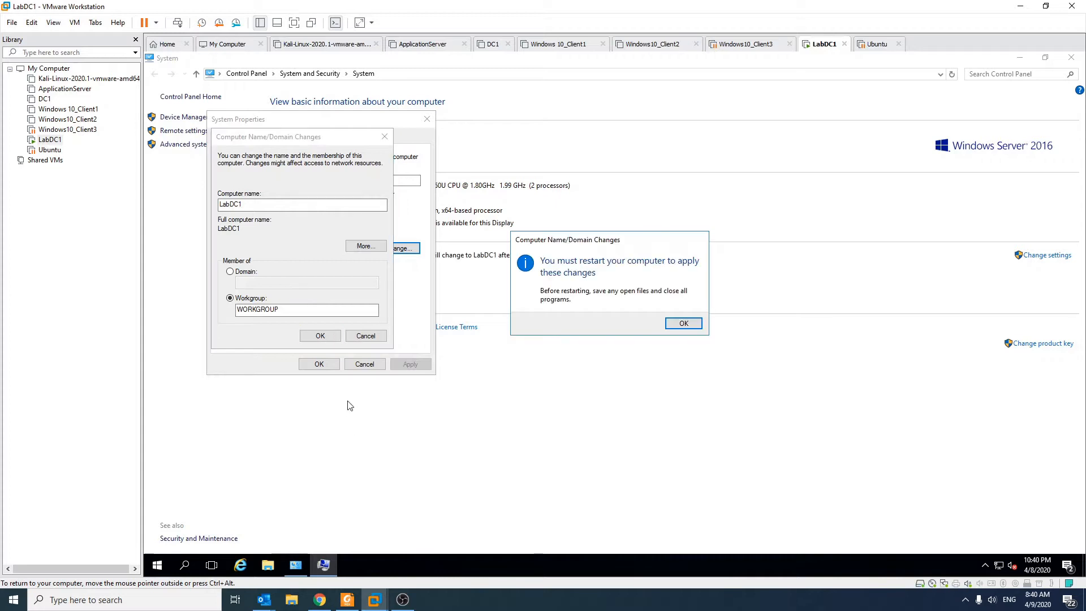
click(677, 322)
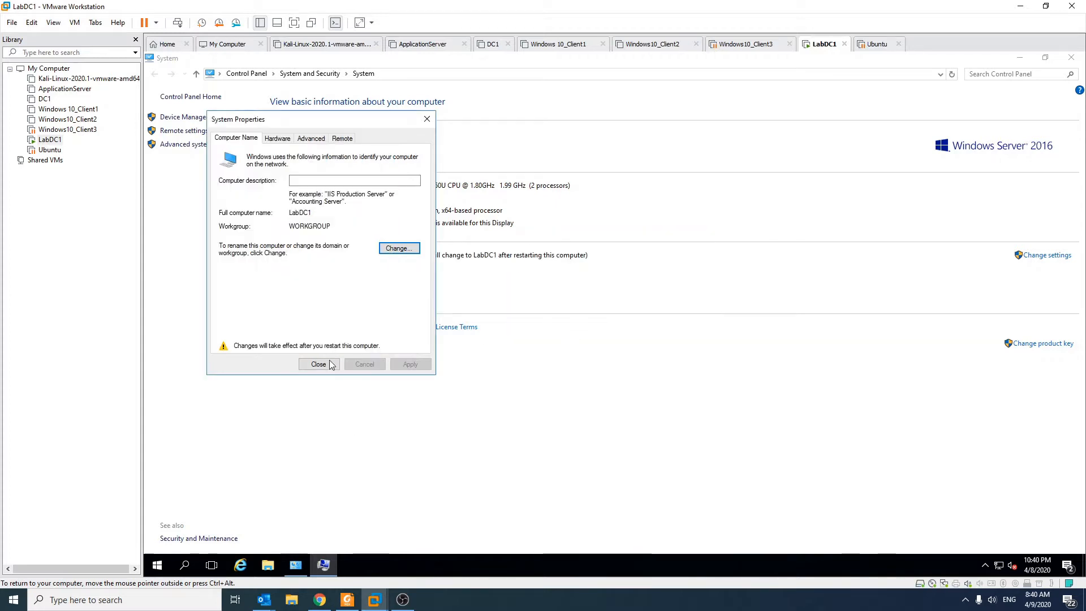
Close the System Properties dialog, postpone the restart and minimize the System window
click(326, 364)
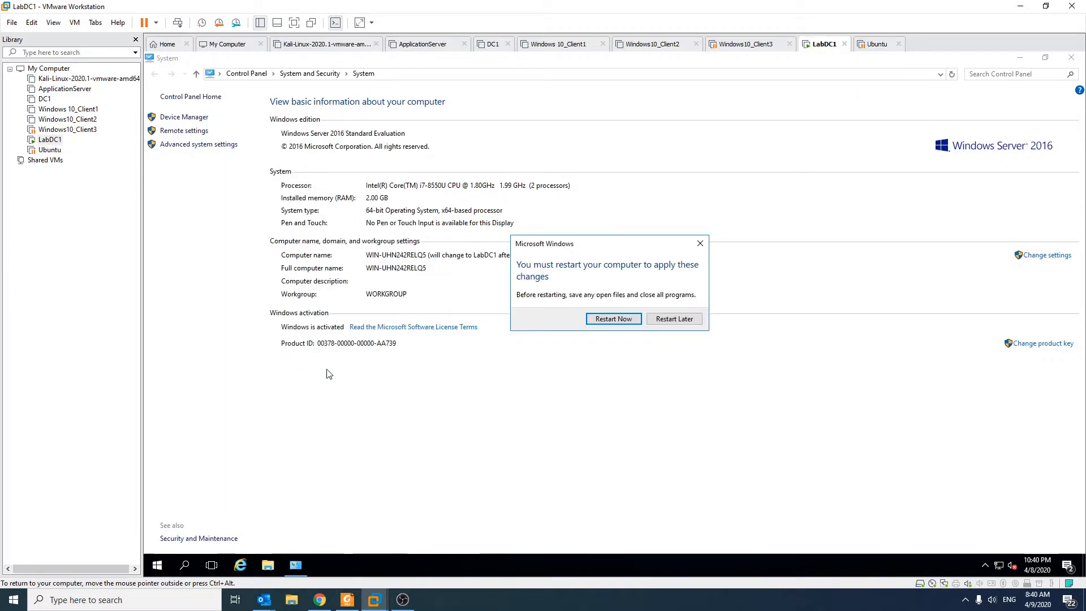
click(684, 320)
click(1020, 57)
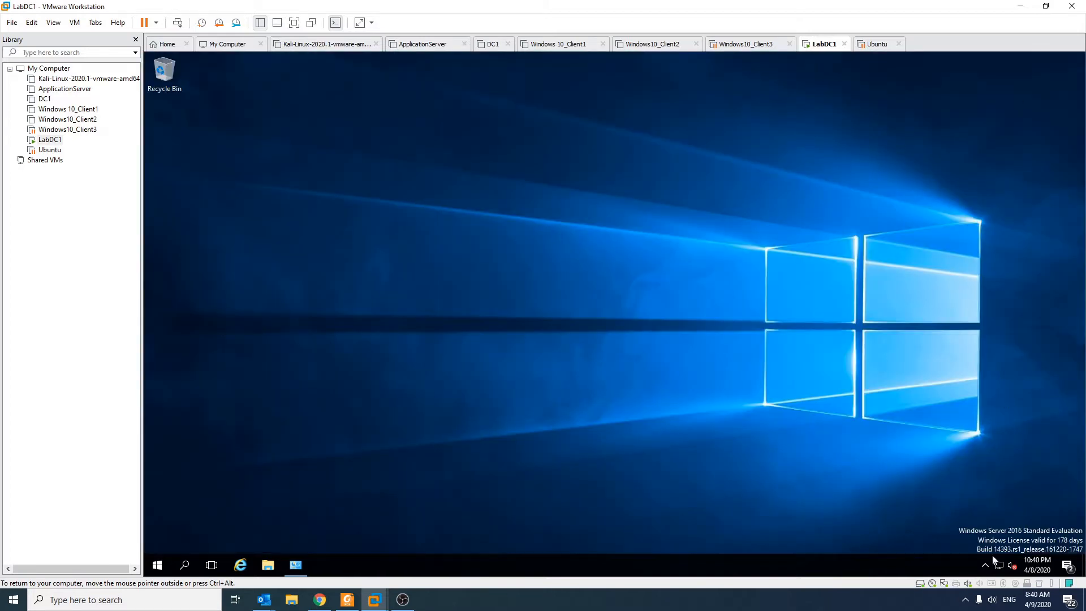
Open the Internet Protocol Version 4 (TCP/IPv4) properties of the Ethernet0 adapter
right_click(998, 566)
click(1000, 556)
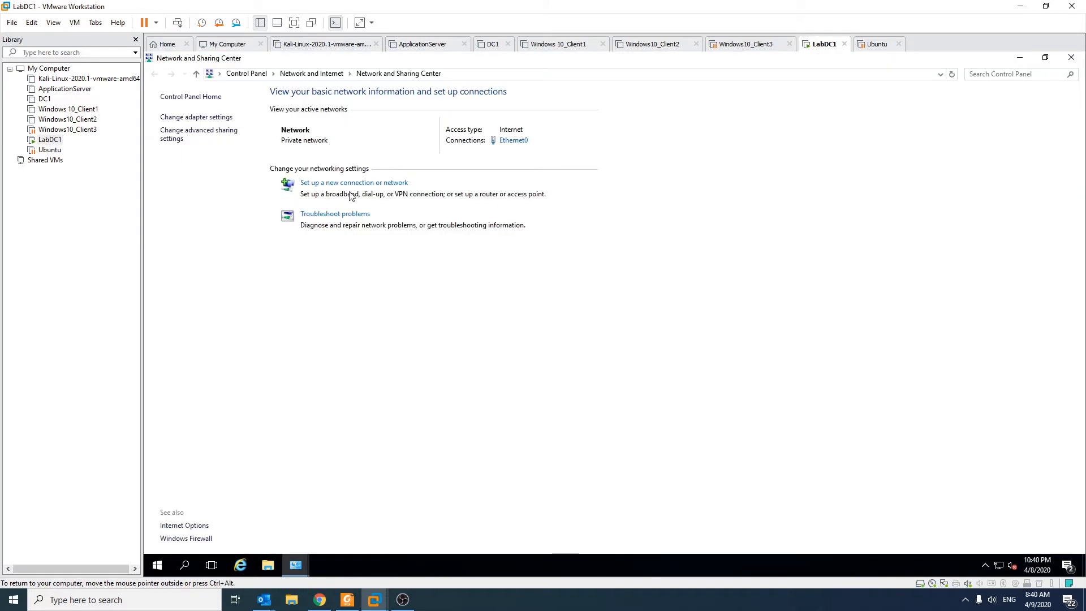
click(207, 118)
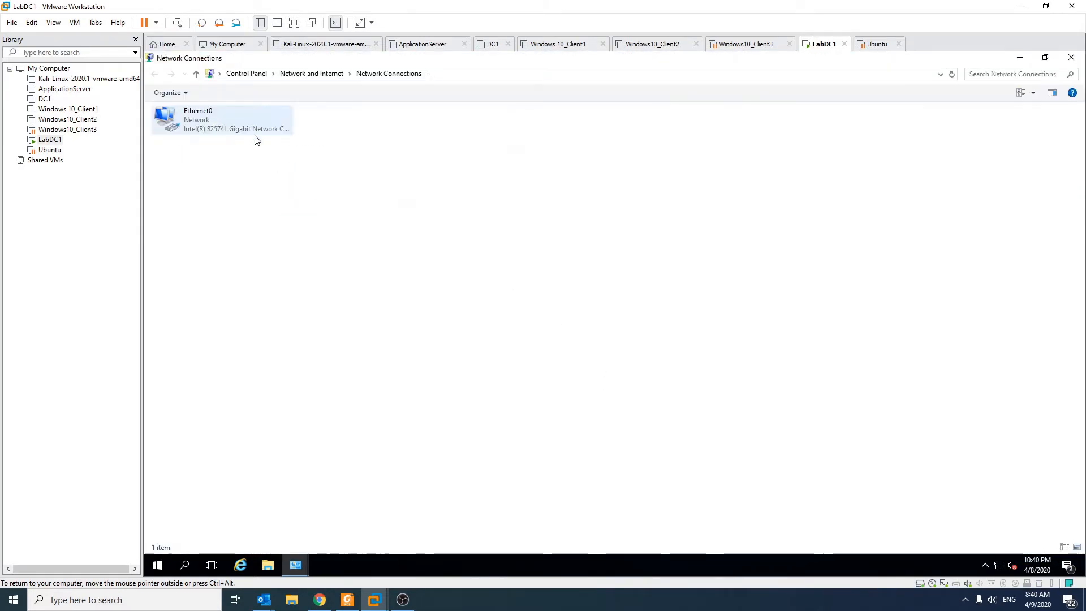
right_click(215, 121)
click(277, 226)
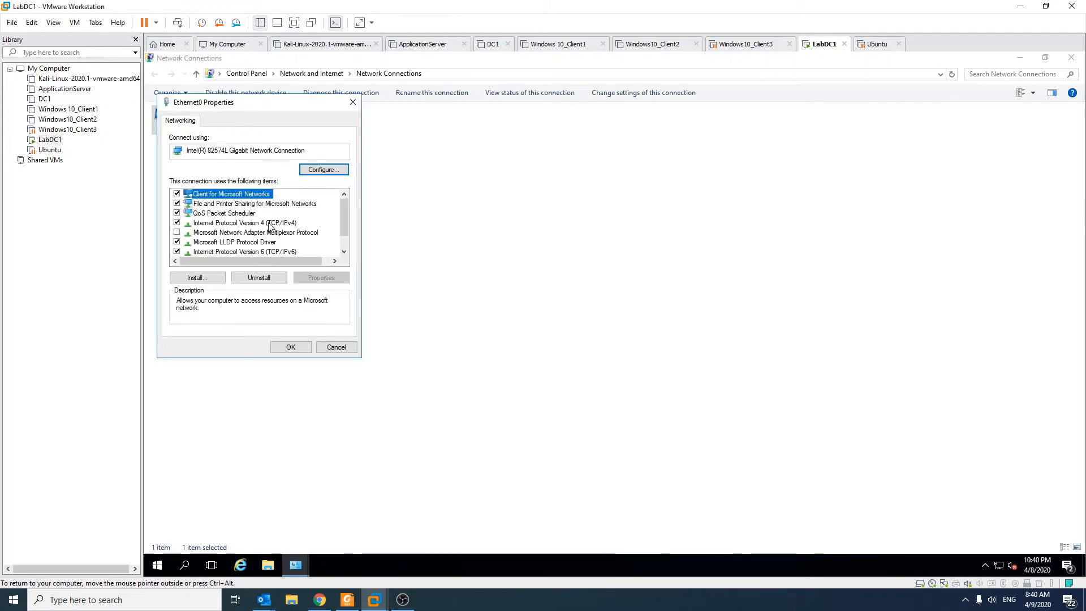
double_click(330, 252)
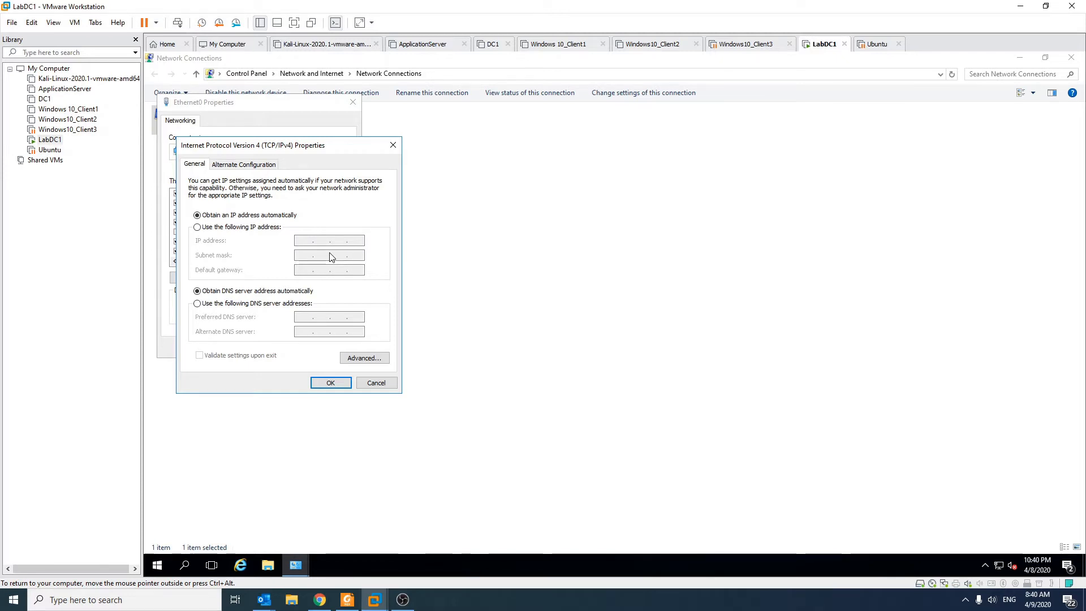
Assign the adapter the static IP address 192.168.2.250 with subnet mask 255.255.255.0
click(237, 227)
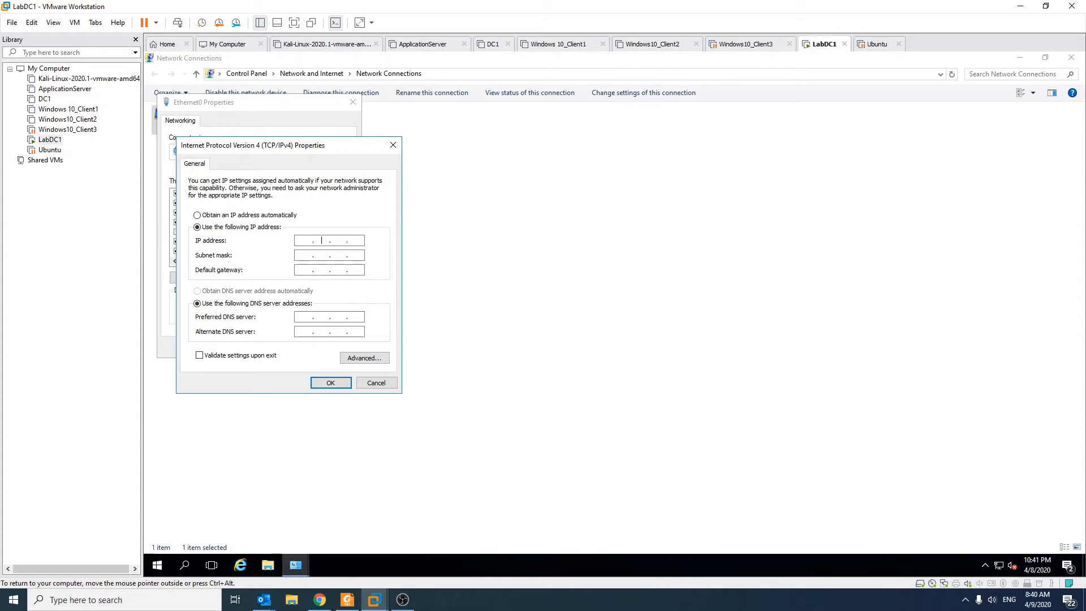
text(192 . 168 . 2 . 250)
key(Tab)
key(Tab)
Set the default gateway to 192.168.2.1 and the preferred DNS server to 127.0.0.1, and apply the adapter settings
text(192.168.)
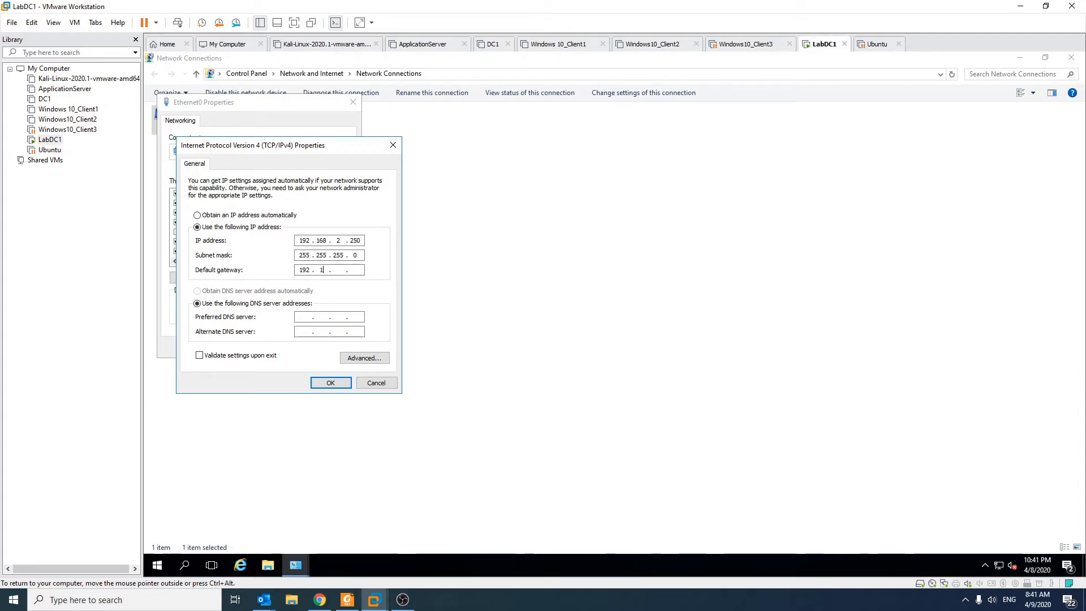
text(1)
key(BackSpace)
text(2)
text(127.0.)
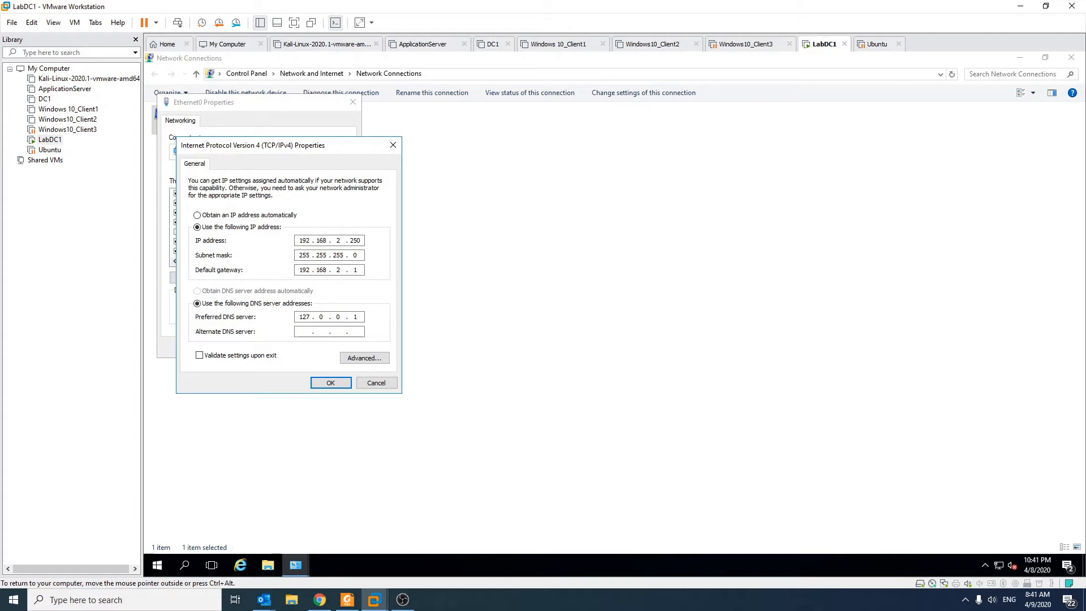
click(329, 382)
click(289, 347)
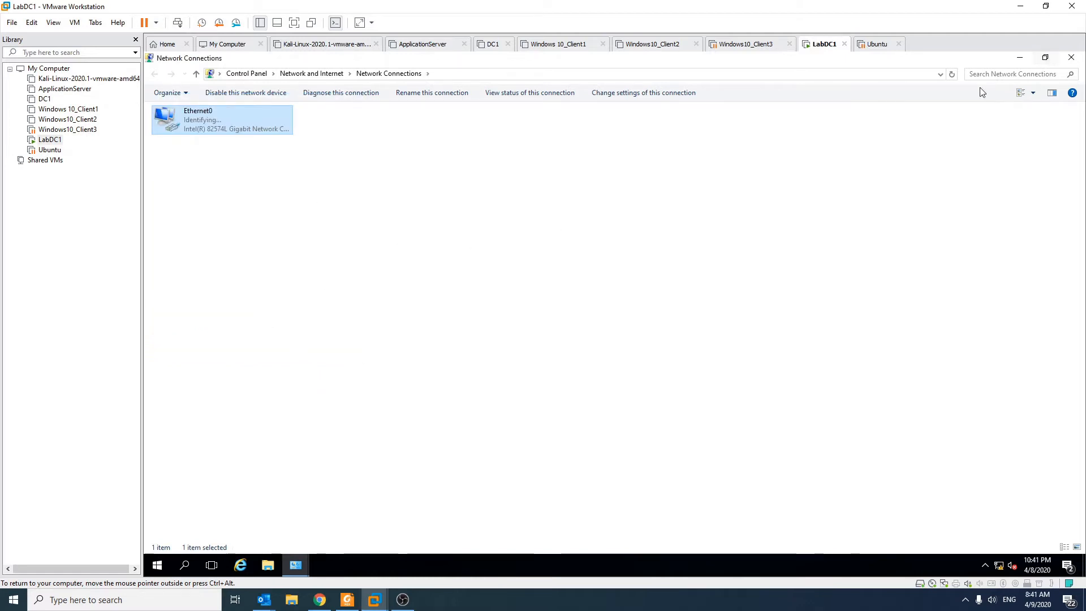
Close the network windows and restart the server with the reason Other (Unplanned)
click(1071, 57)
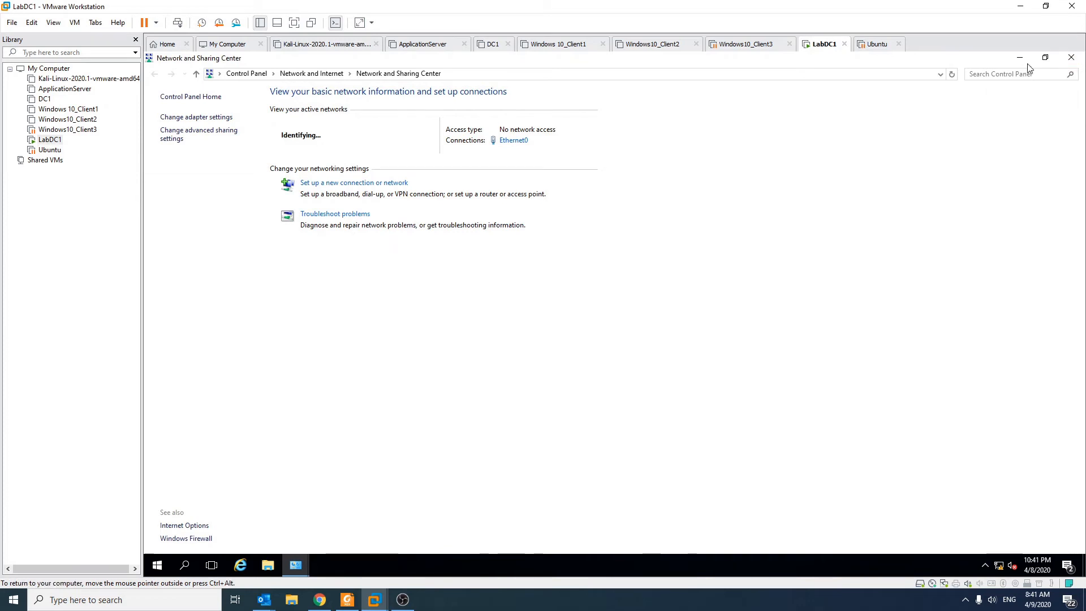
click(1072, 57)
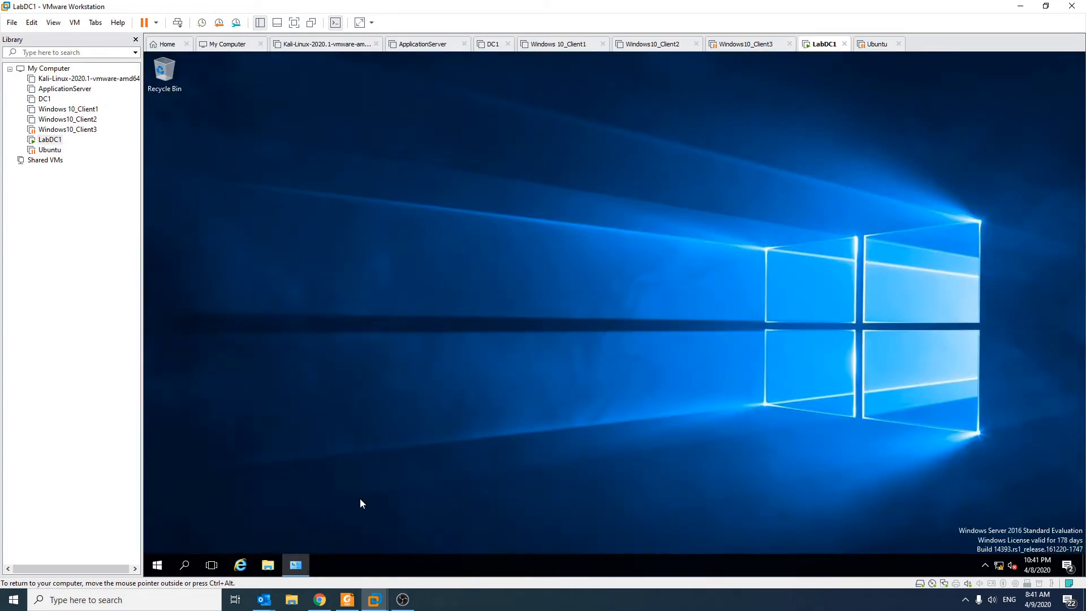
click(159, 565)
click(159, 541)
click(194, 512)
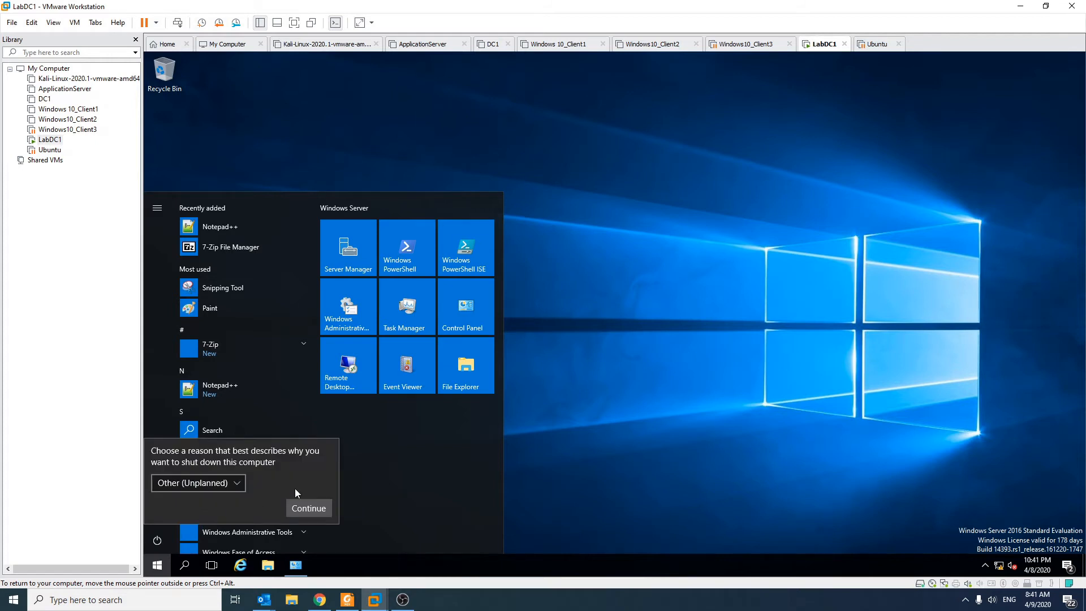
click(307, 509)
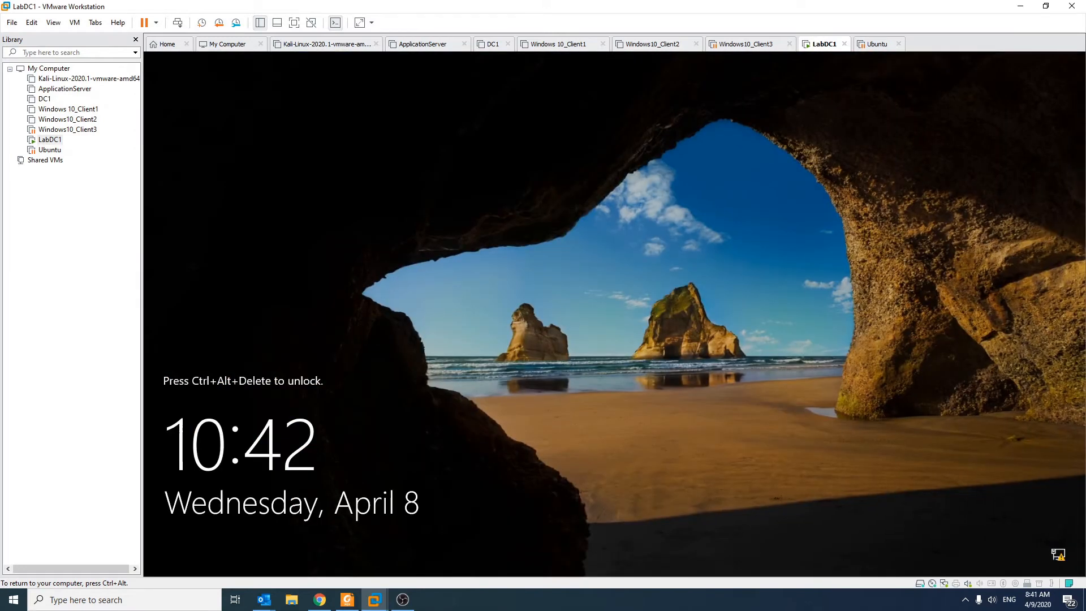
Unlock the restarted virtual machine and sign in as Administrator with the account password
click(177, 23)
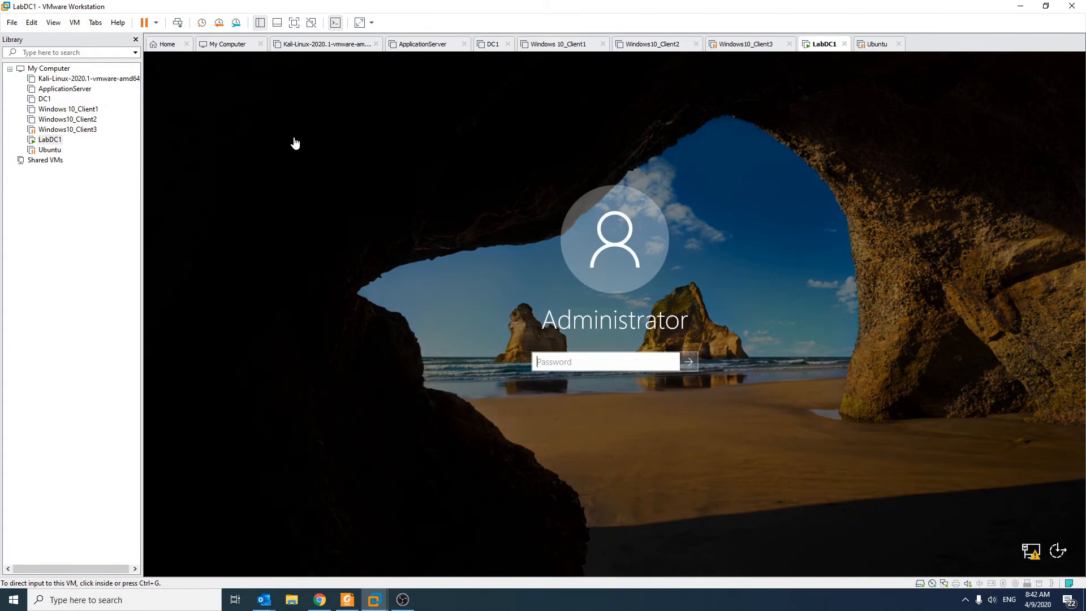
click(587, 383)
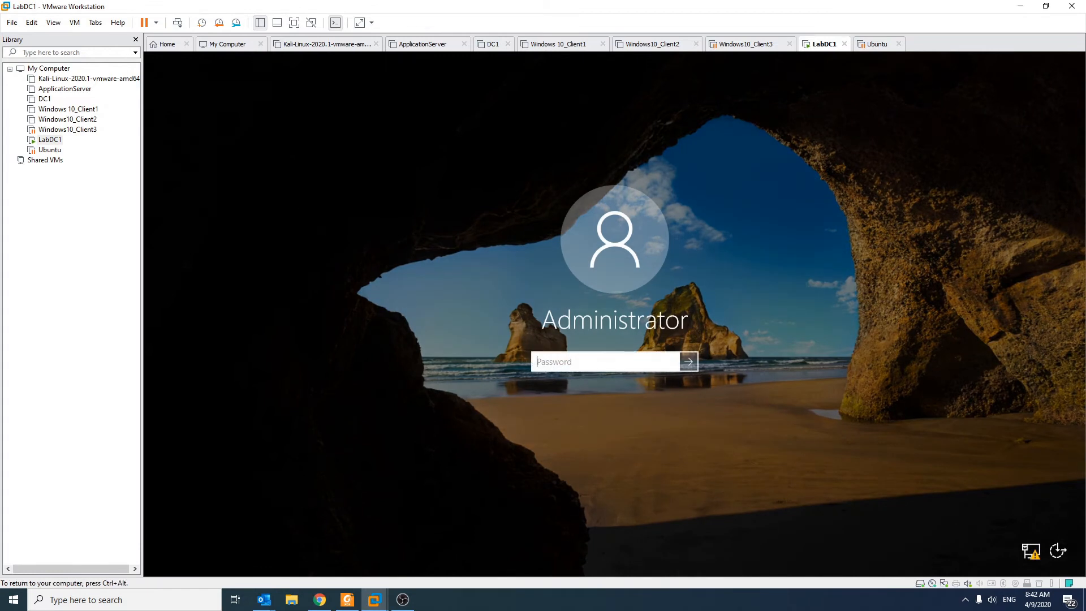
text(Password123!)
key(Return)
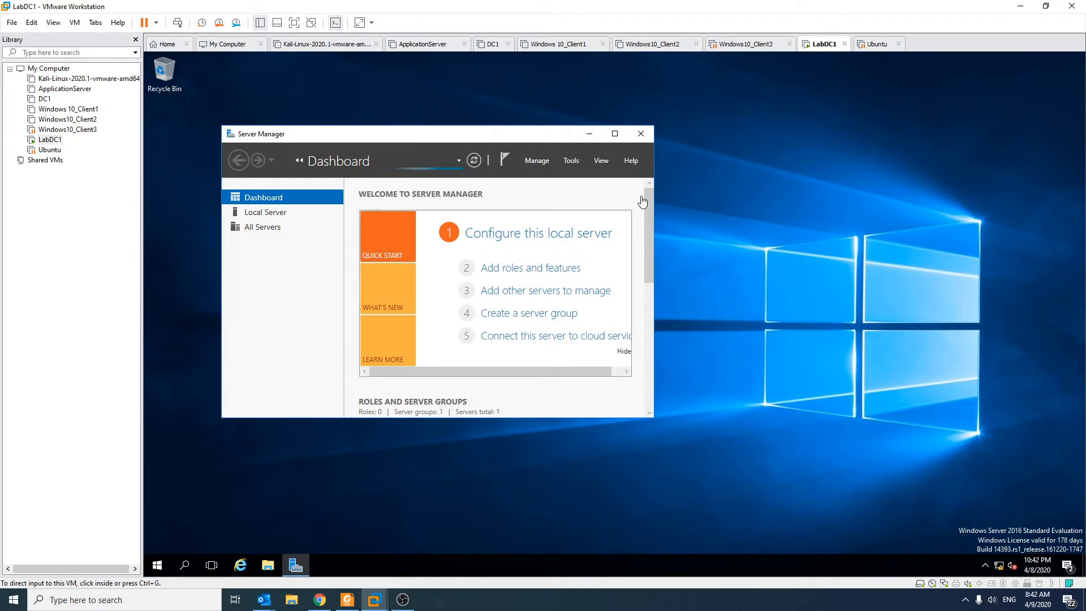
Start the Add Roles and Features Wizard from the dashboard and move its window clear of Server Manager
click(526, 275)
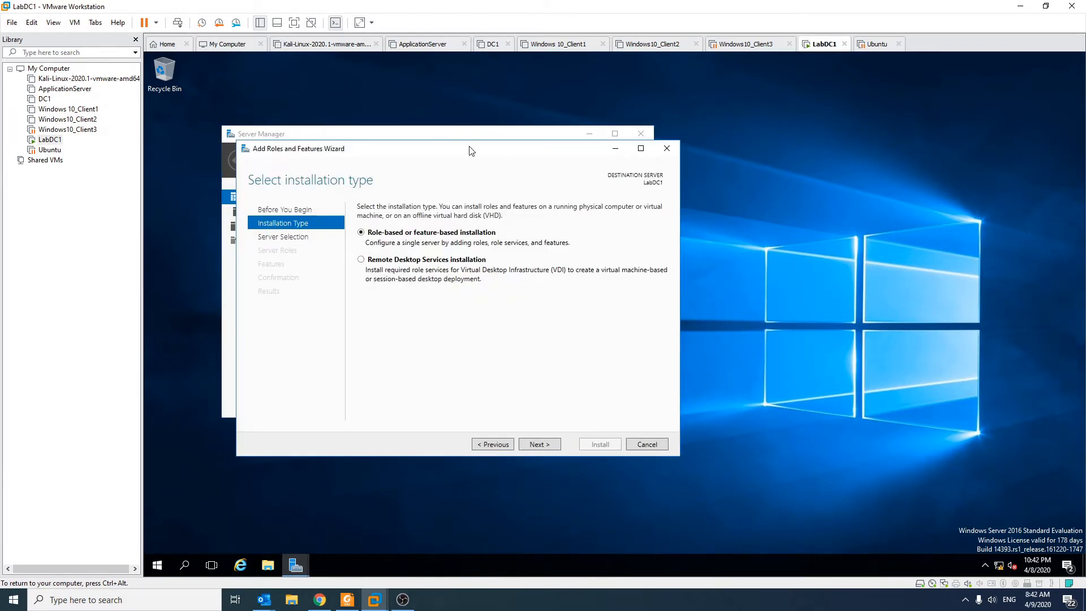
drag(469, 150, 684, 160)
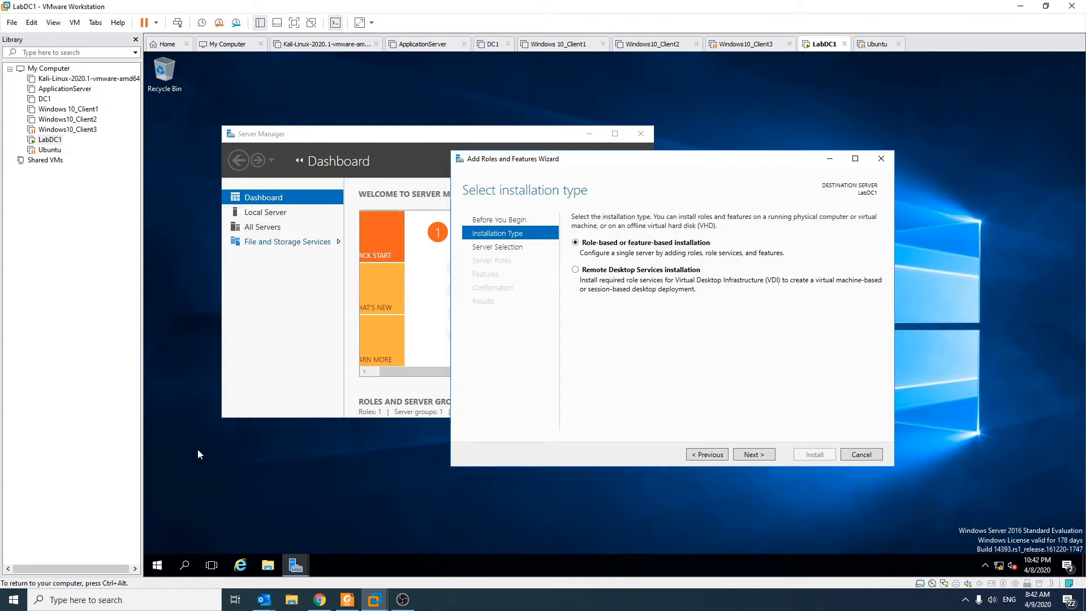
click(164, 567)
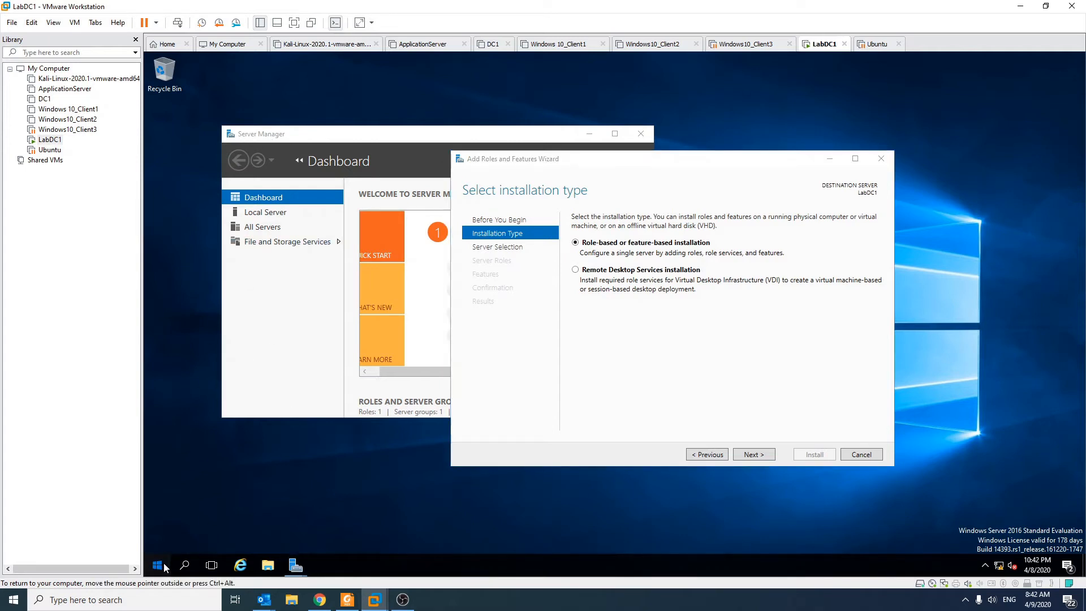
click(160, 565)
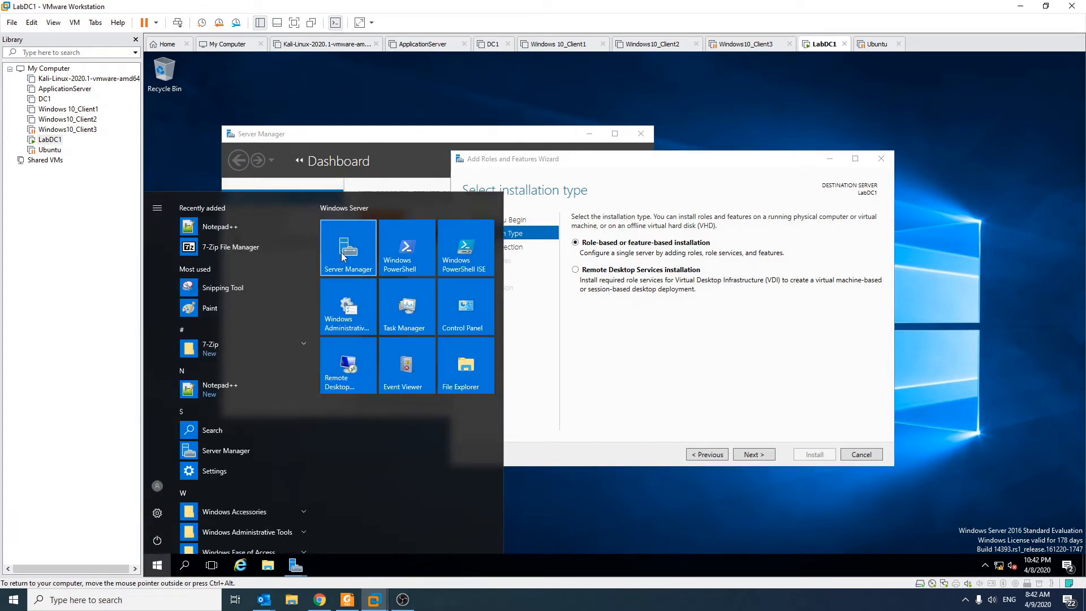
click(281, 533)
scroll(253, 470, down, 8)
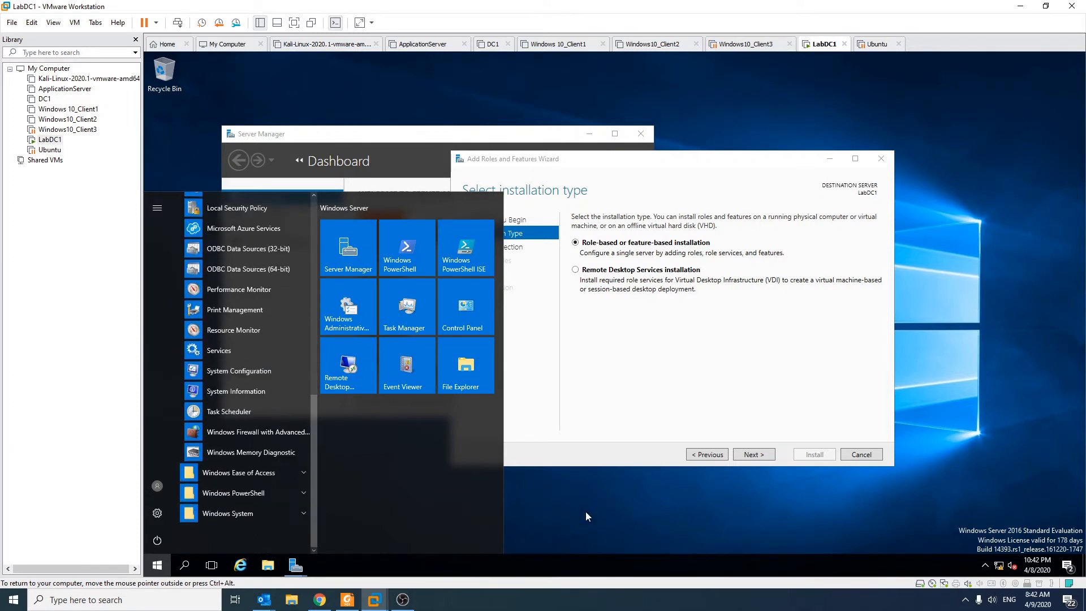
click(586, 511)
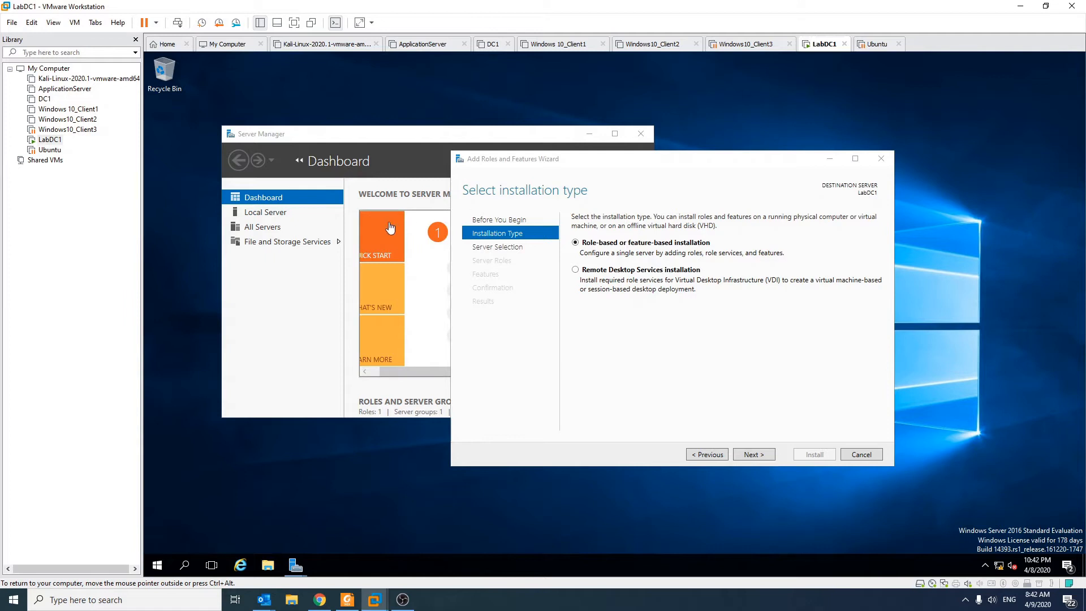
drag(553, 162, 501, 127)
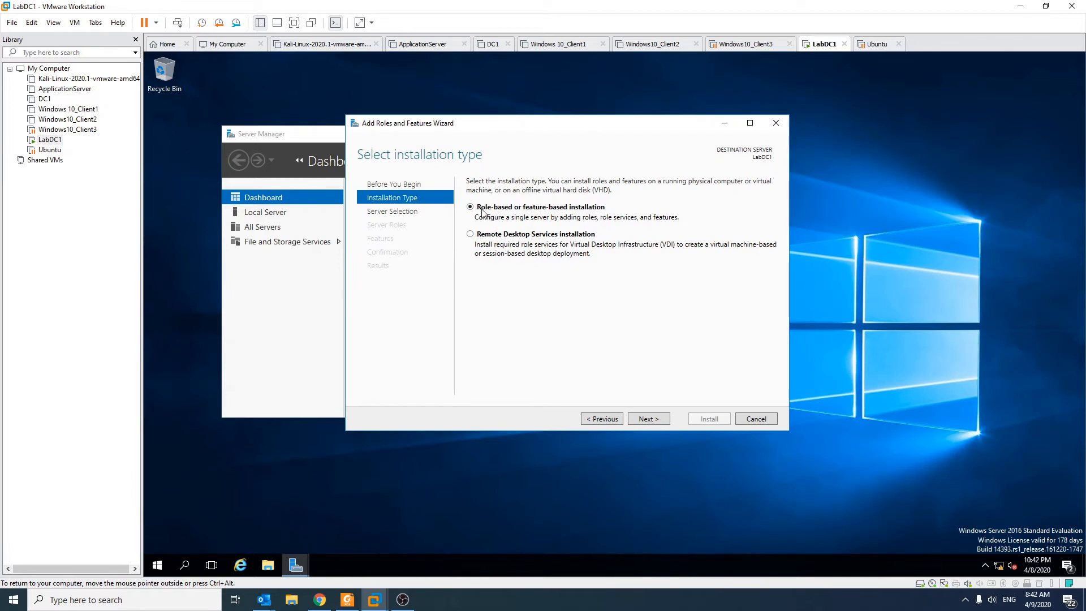
Choose a role-based installation on LabDC1 and select the Active Directory Domain Services role with its required features and management tools
click(645, 421)
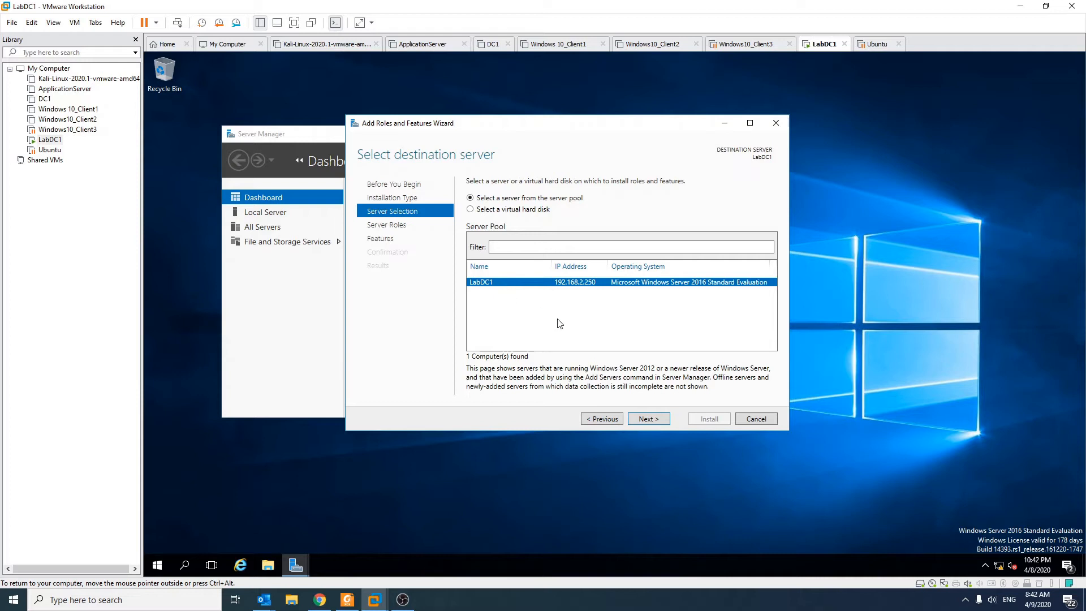
click(647, 419)
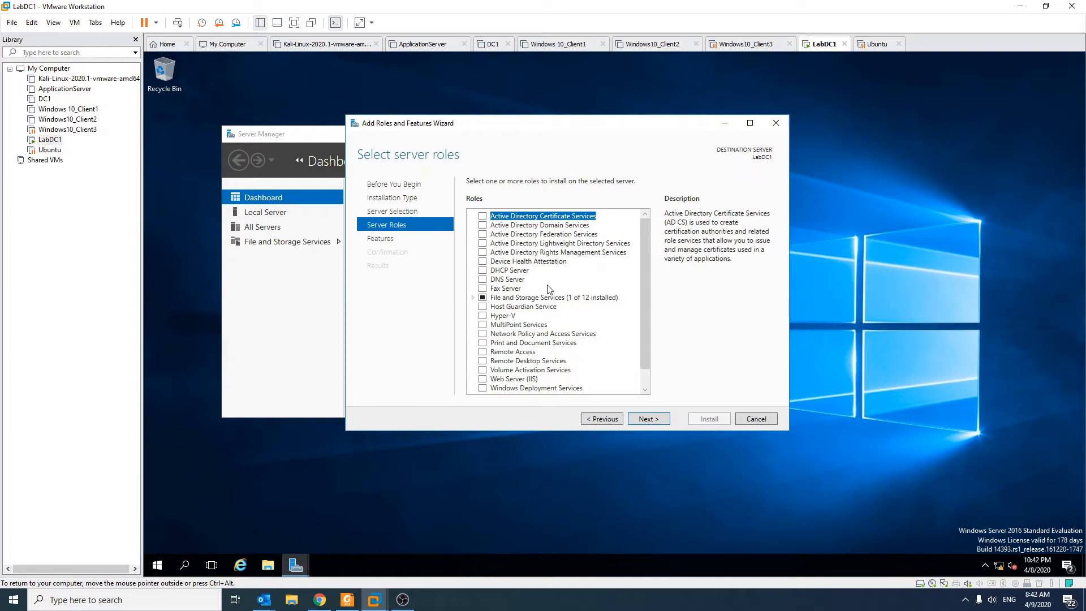
scroll(503, 244, down, 1)
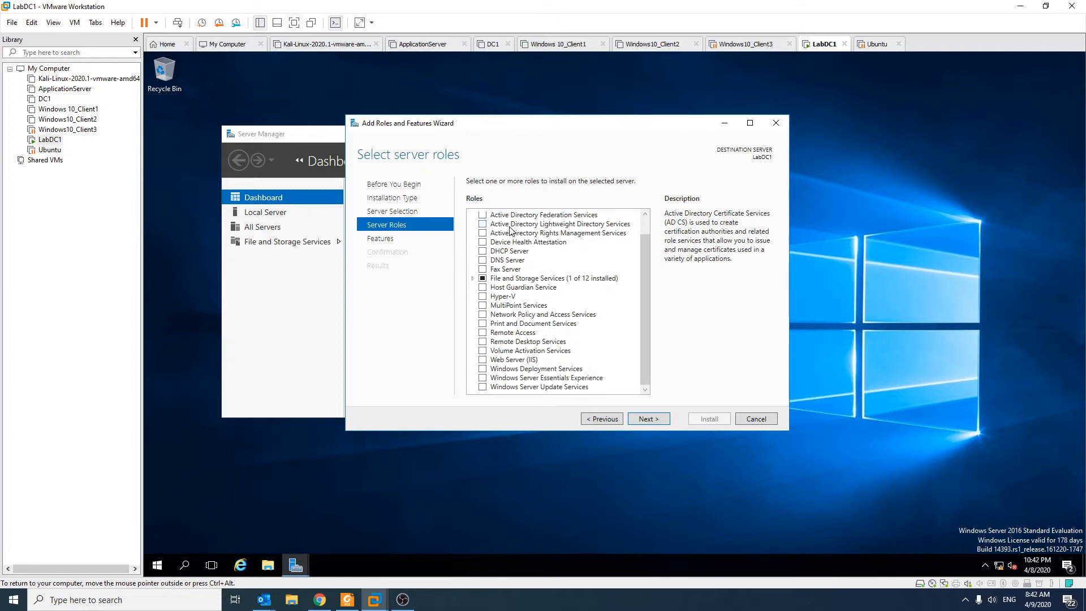
scroll(534, 364, up, 1)
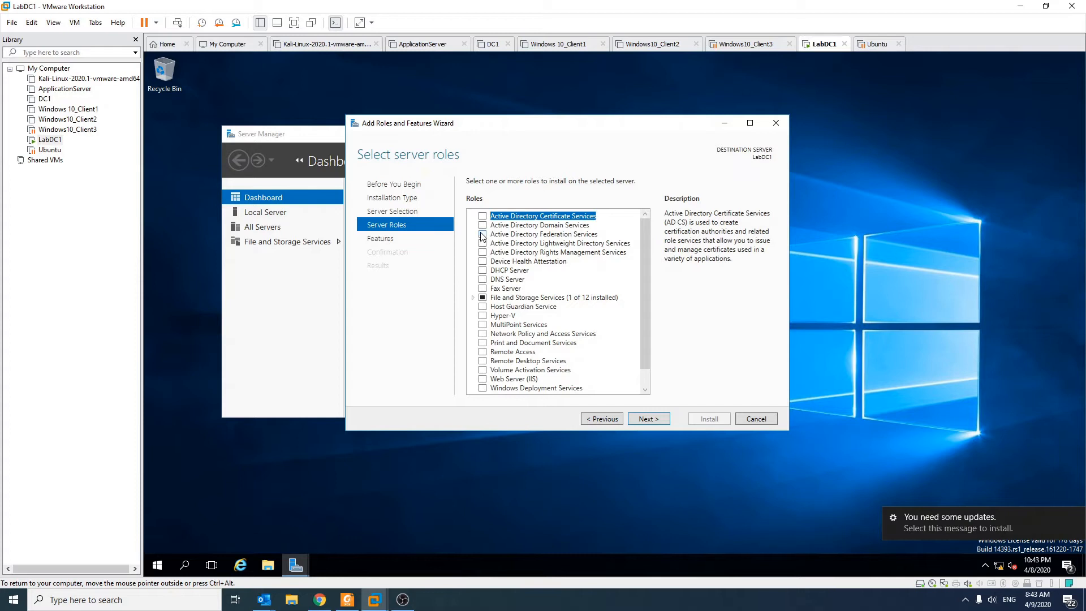
click(572, 225)
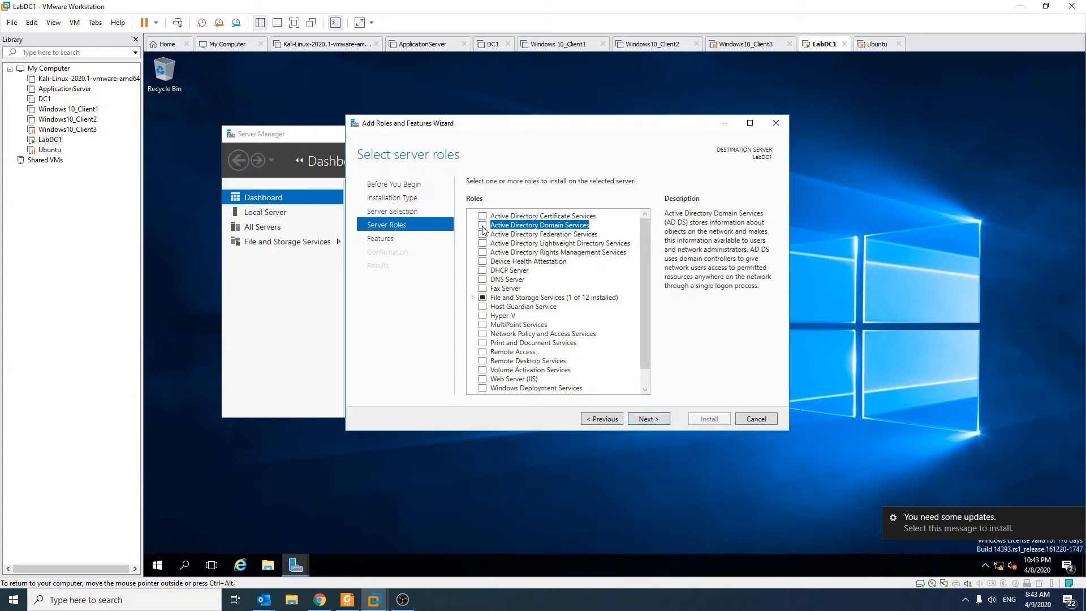
click(482, 225)
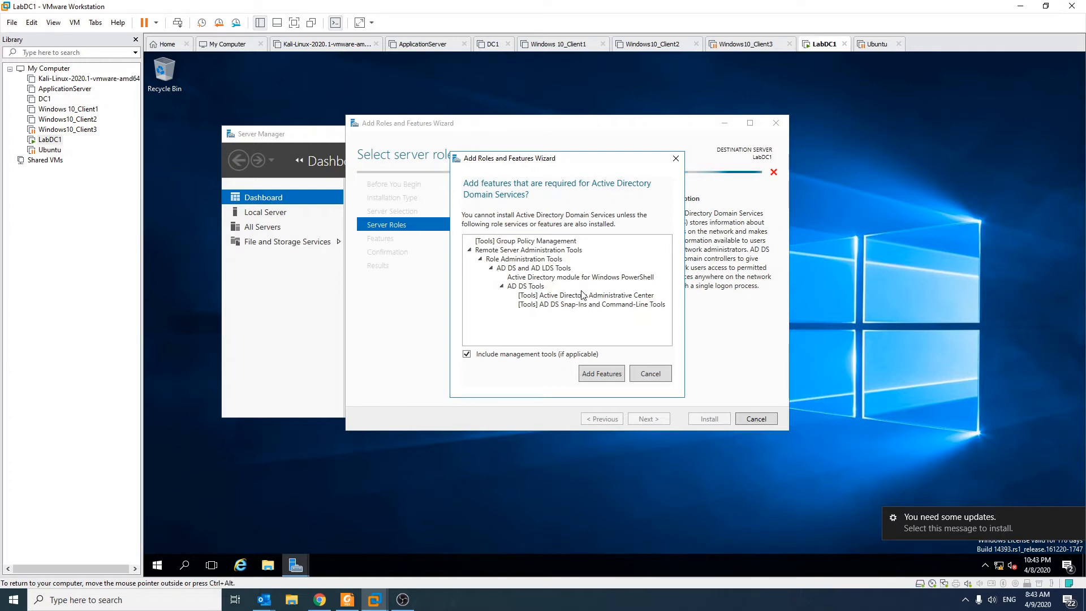
click(617, 378)
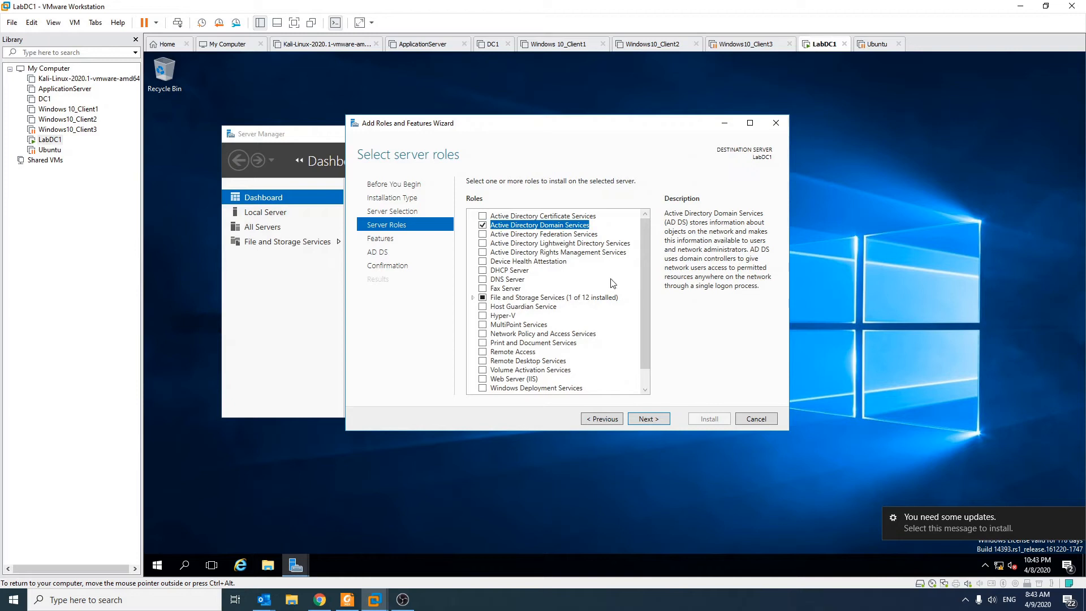
scroll(626, 281, down, 1)
scroll(626, 281, up, 1)
Look through the features list, keep the preselected features, and proceed to the installation confirmation
click(646, 420)
scroll(539, 242, down, 4)
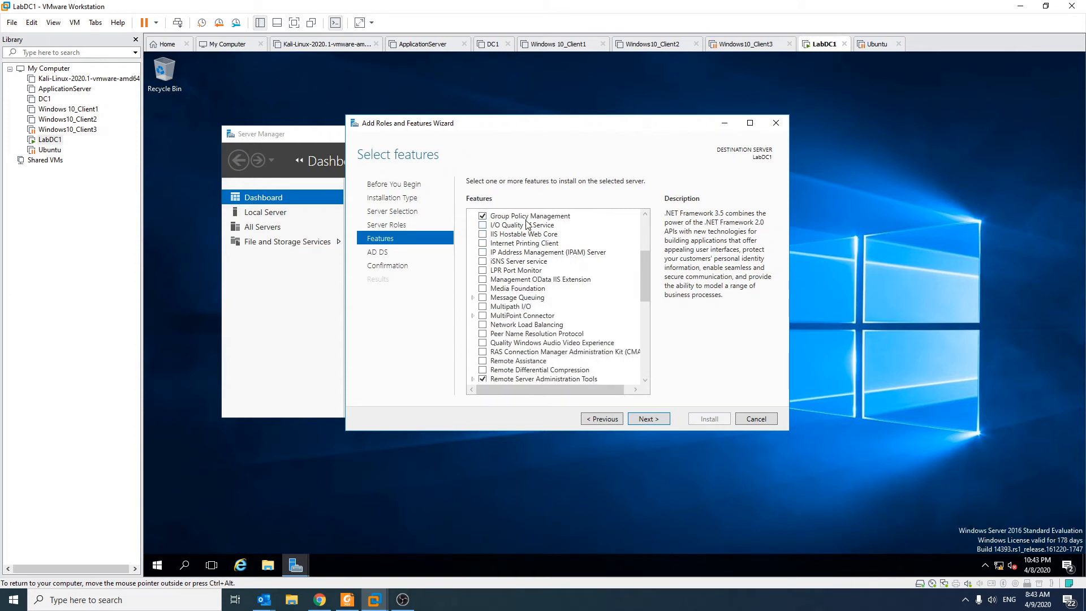
scroll(616, 306, down, 4)
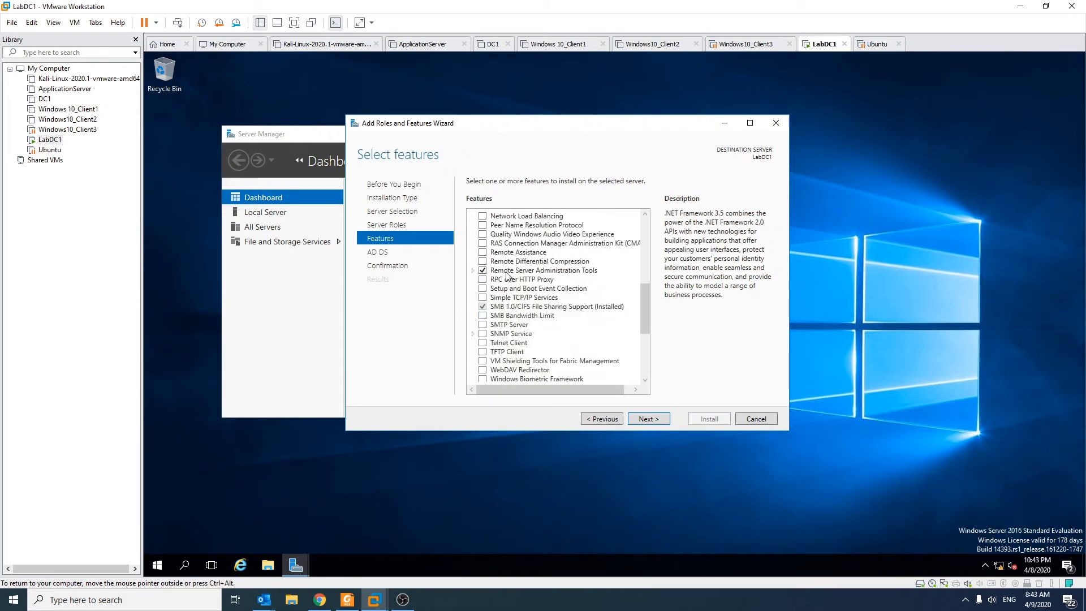
scroll(571, 277, down, 3)
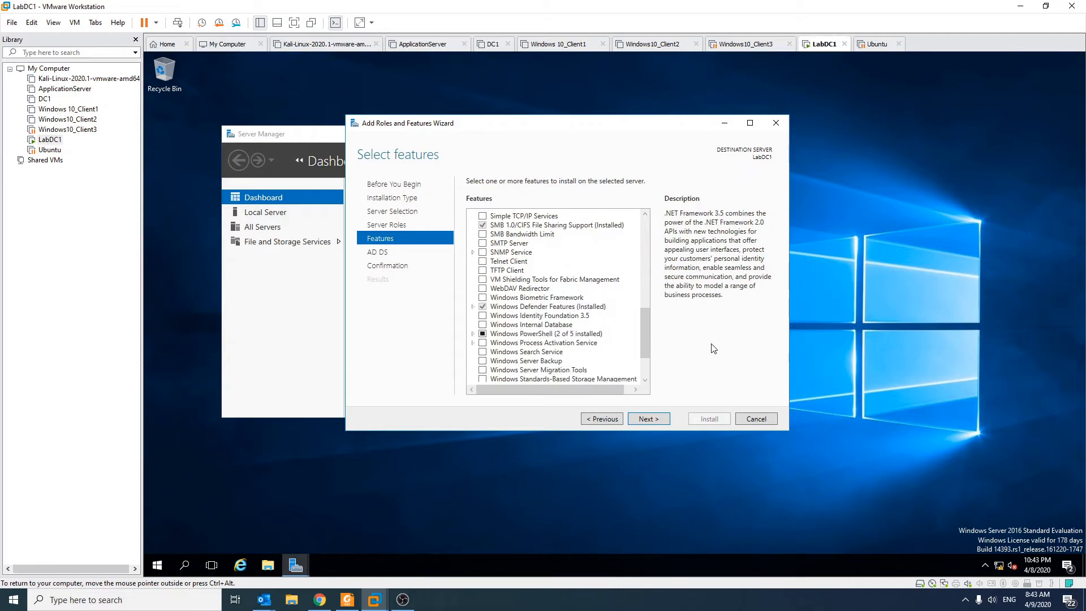
scroll(594, 334, down, 2)
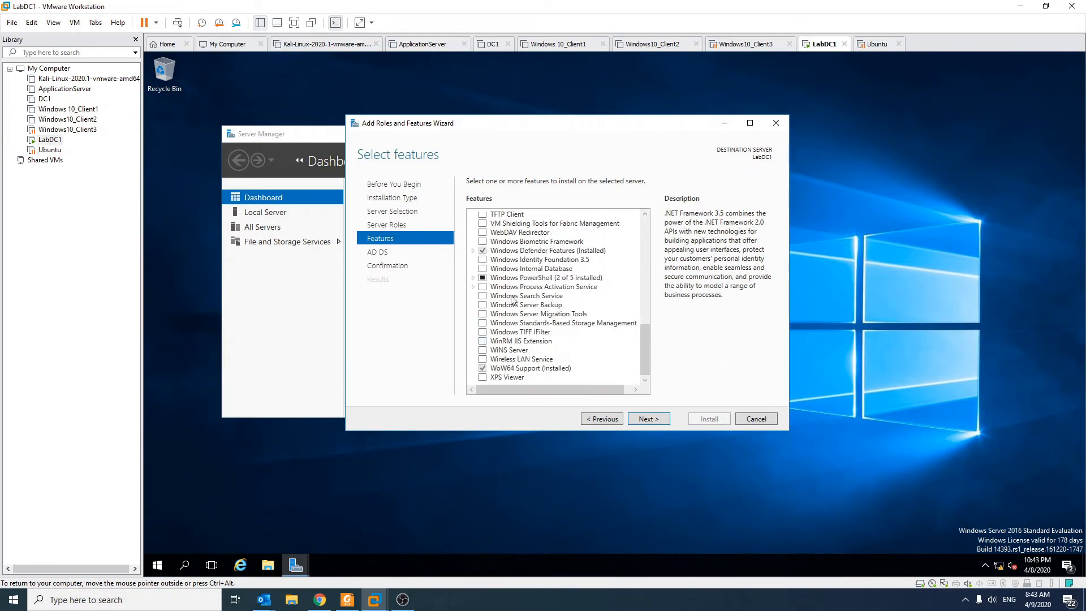
scroll(500, 282, up, 2)
scroll(504, 283, up, 12)
click(437, 266)
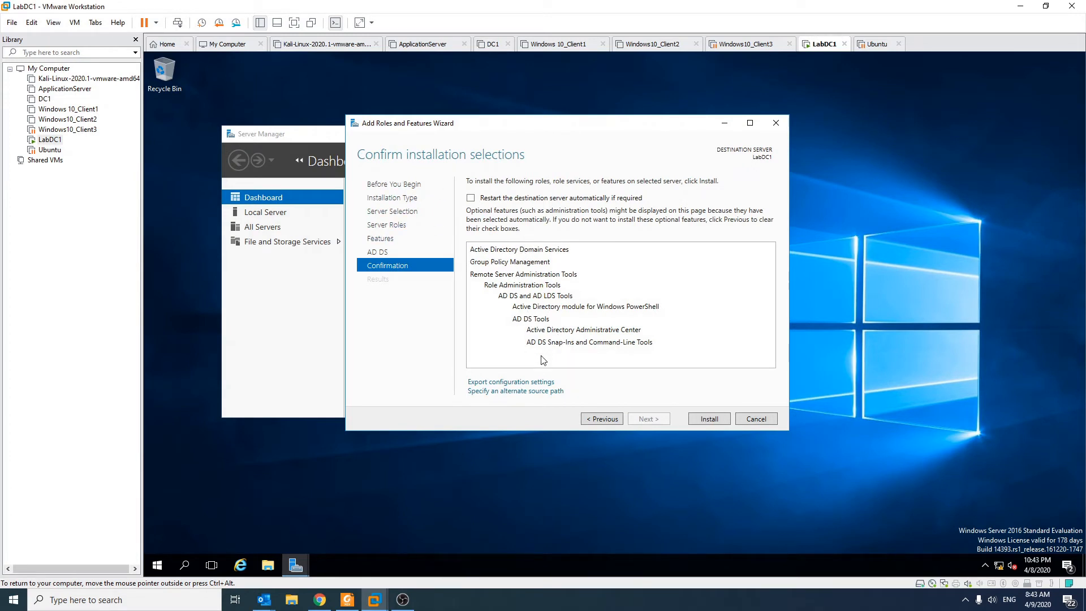
Allow the destination server to restart automatically if required and install the selected role and features
click(521, 198)
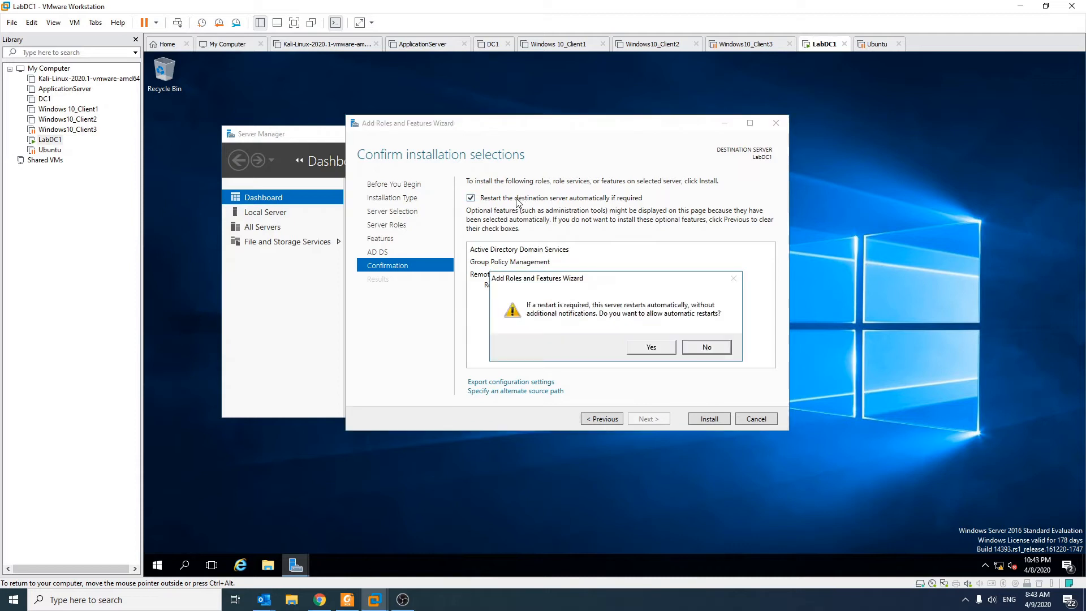
click(650, 347)
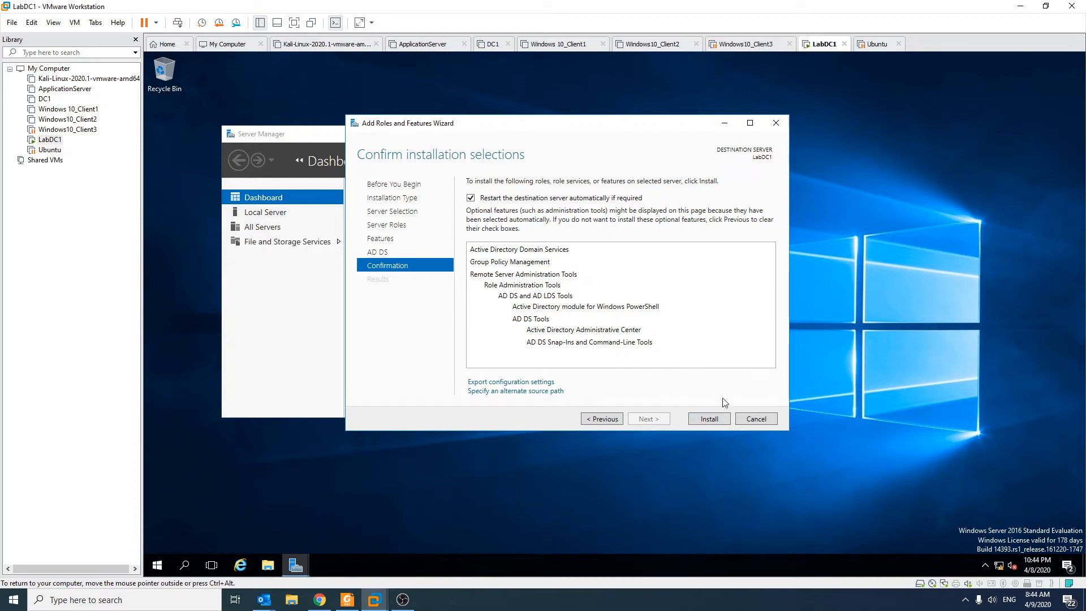
click(709, 422)
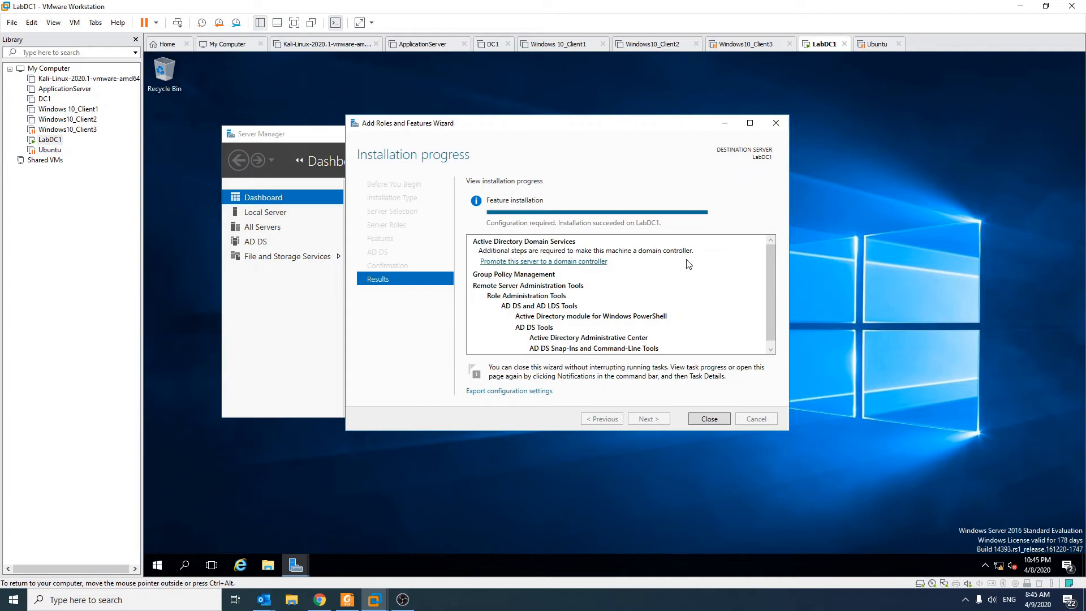
Start promoting the server to a domain controller and choose to add a new forest
click(504, 264)
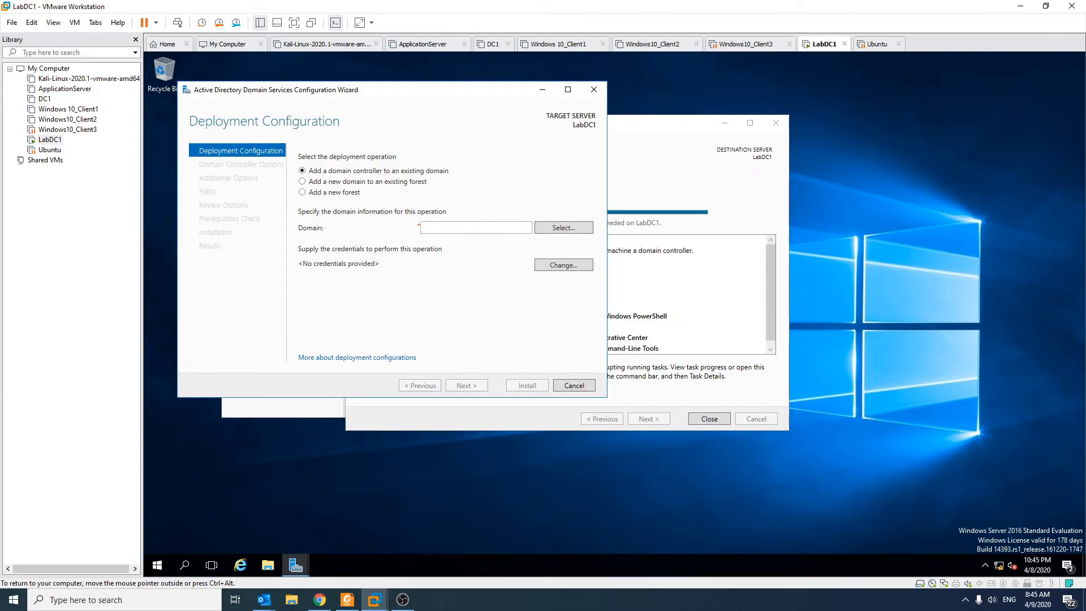
drag(417, 92, 579, 151)
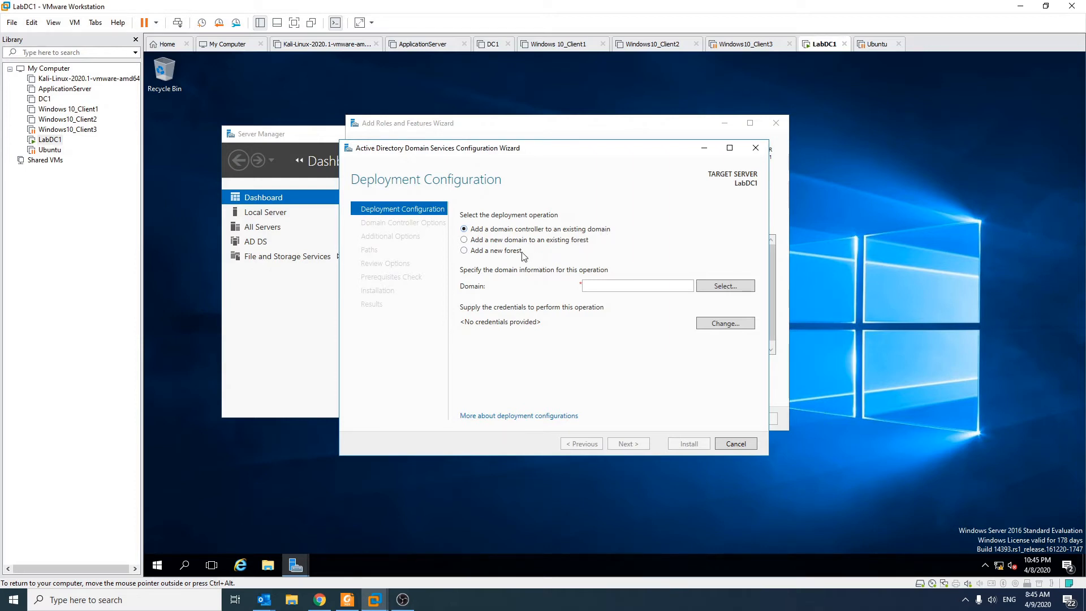
click(473, 250)
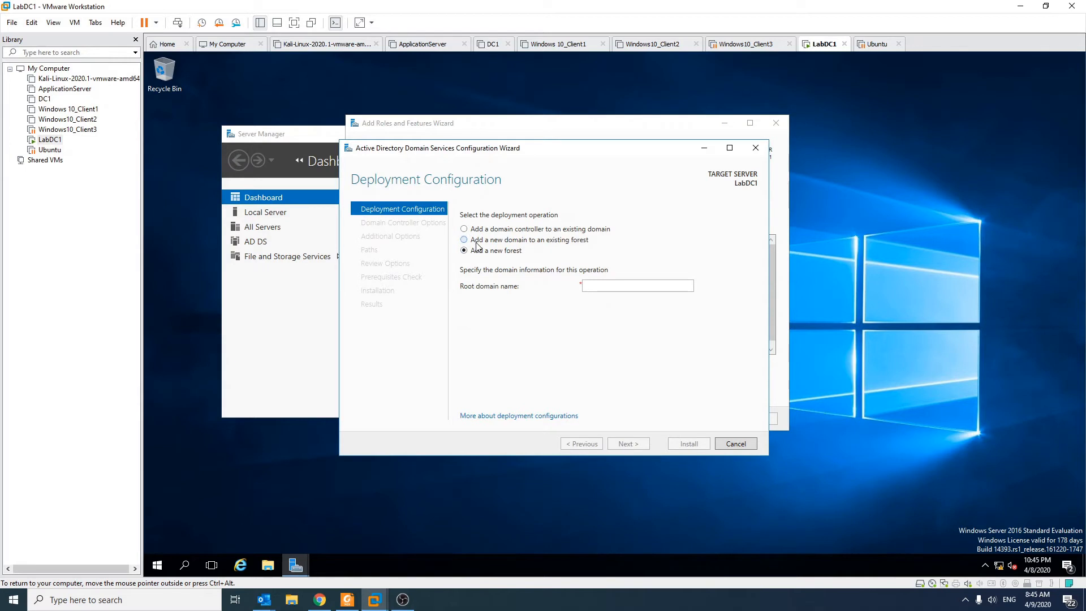
click(476, 240)
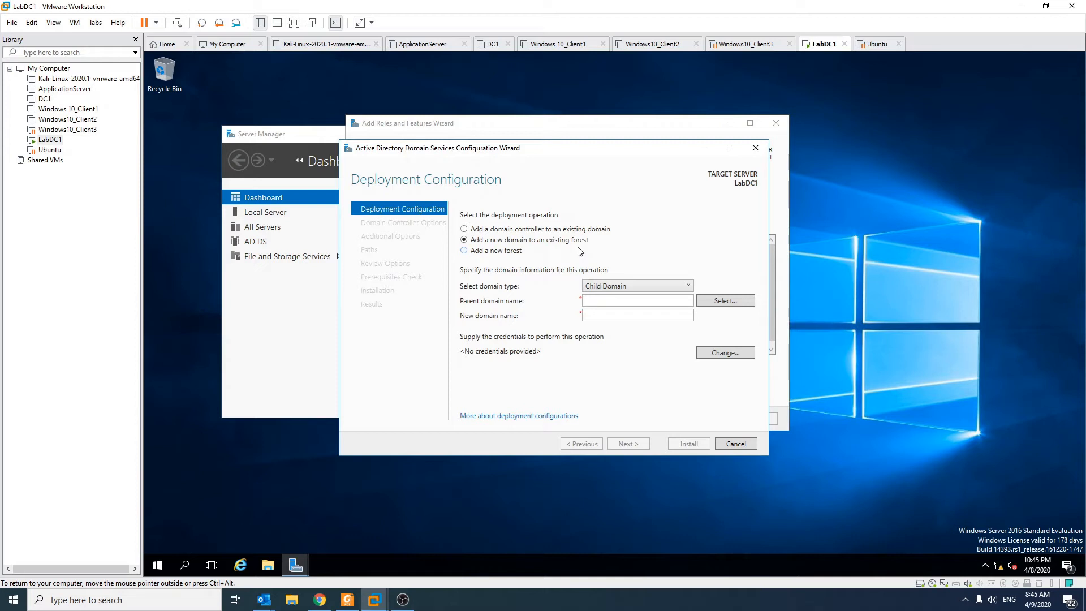
click(484, 253)
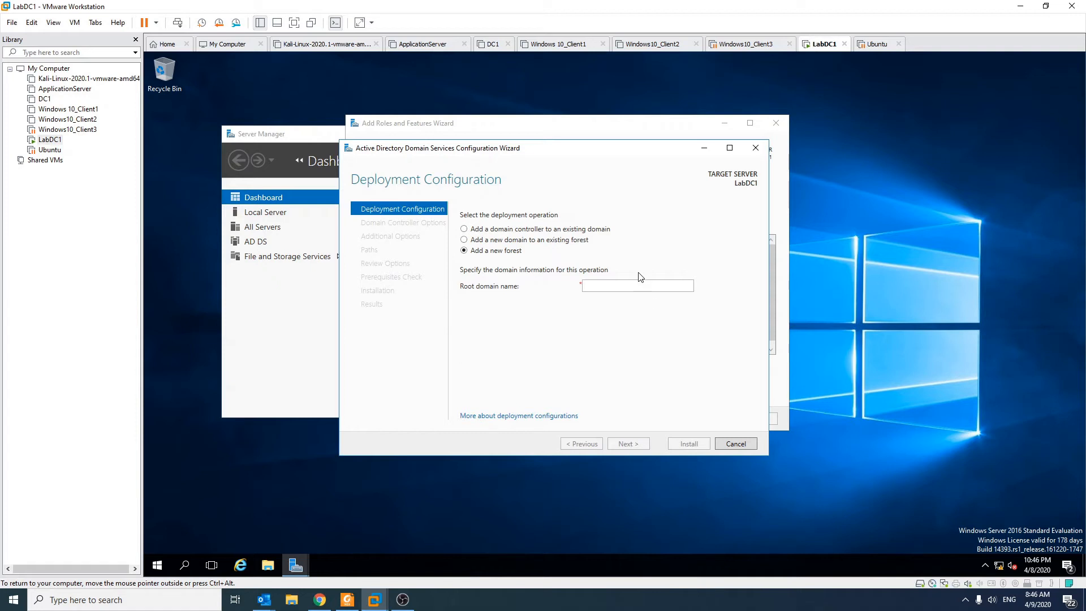
Set the root domain name to labproject.local and proceed to the domain controller options
click(642, 287)
text(la)
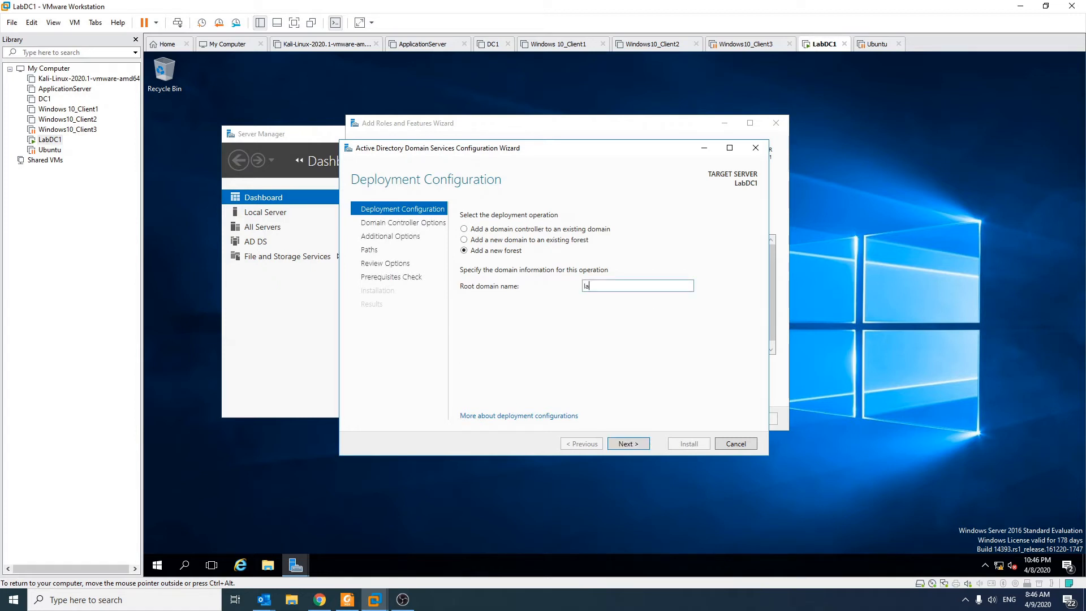
text(la)
click(645, 442)
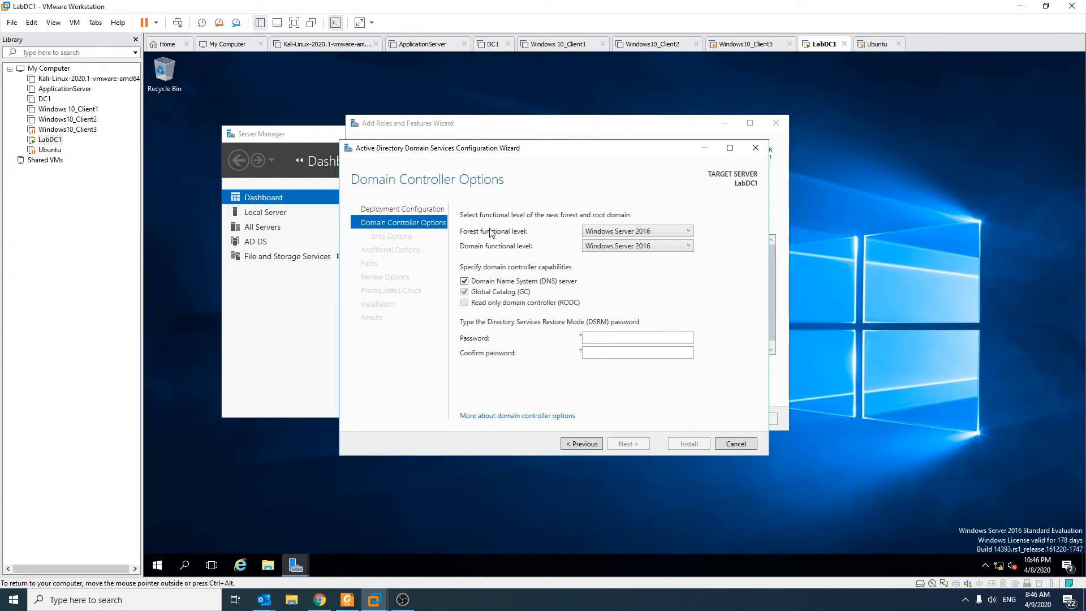
Enter and confirm the Directory Services Restore Mode password, keeping the Windows Server 2016 functional levels and DNS server option
click(673, 338)
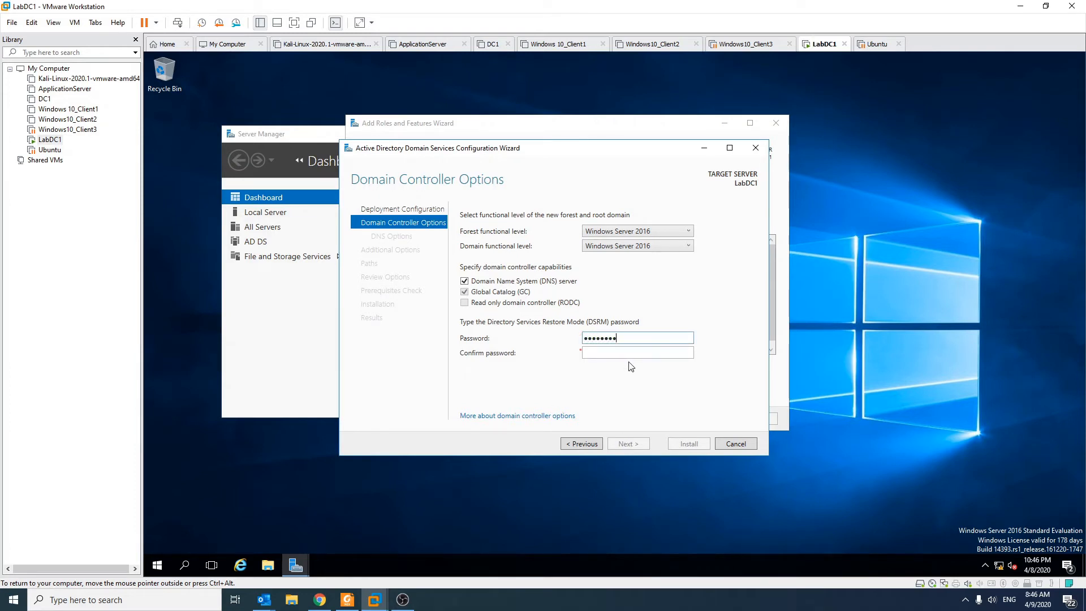
key(Tab)
text(••••••••)
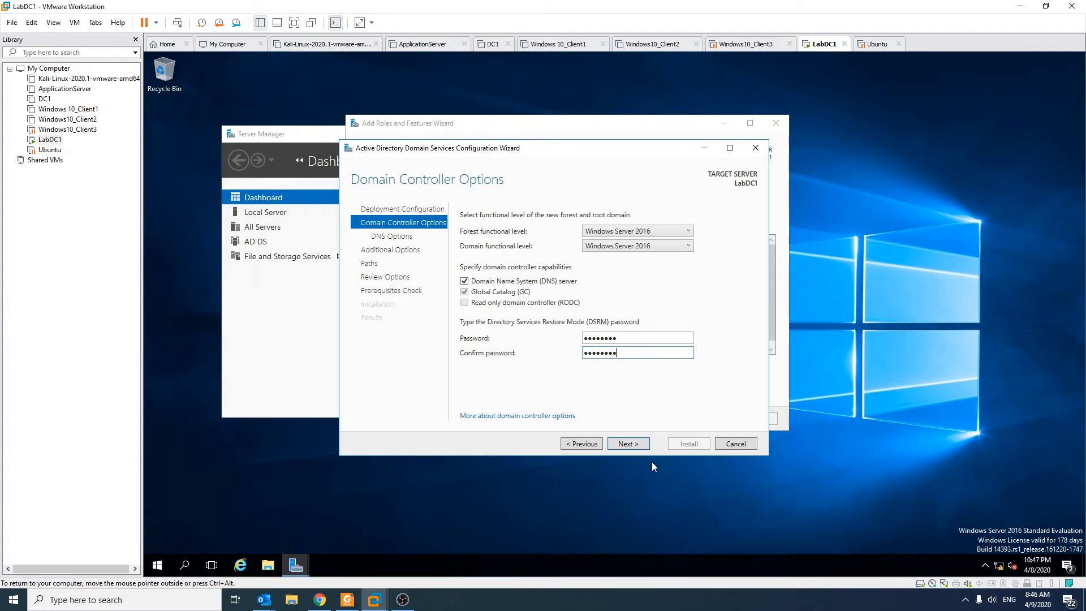
click(636, 443)
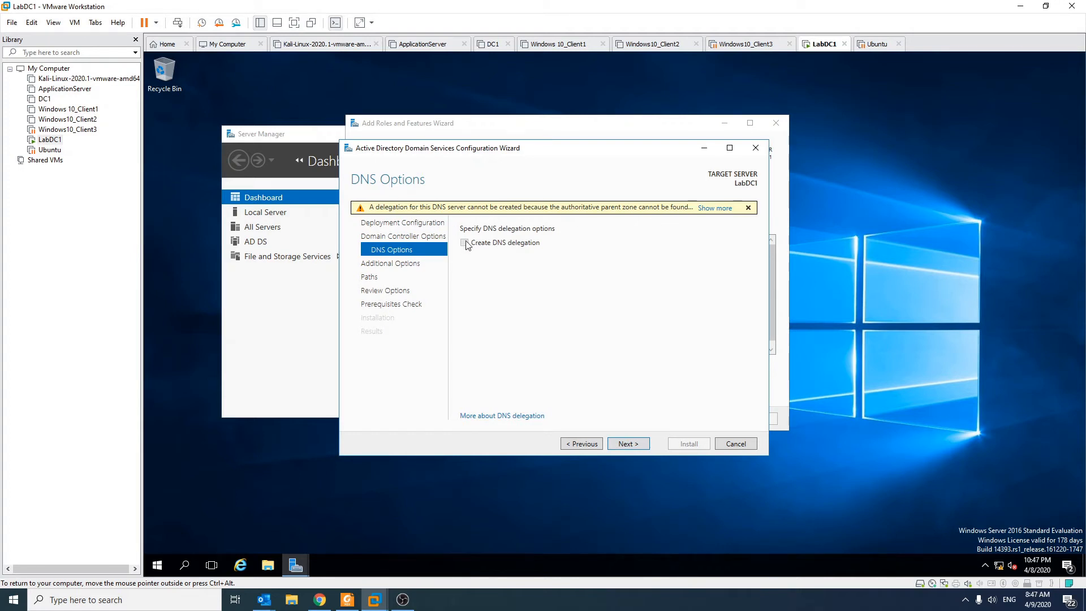
Read the DNS delegation warning, accept the NetBIOS name LABPROJECT and the default folder paths, and run the prerequisites check
click(715, 208)
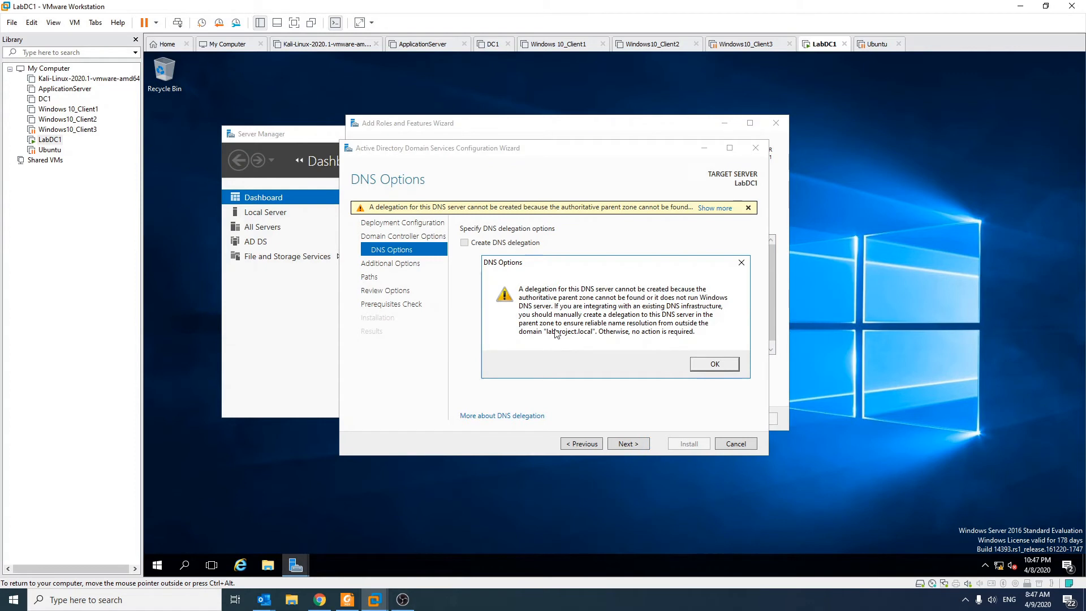
click(714, 365)
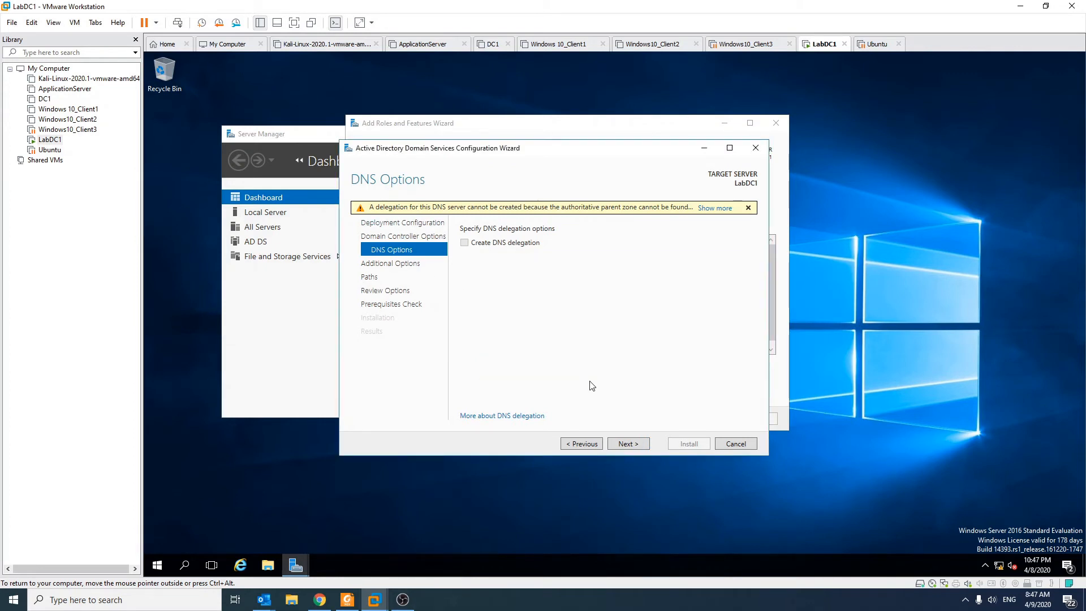
click(642, 445)
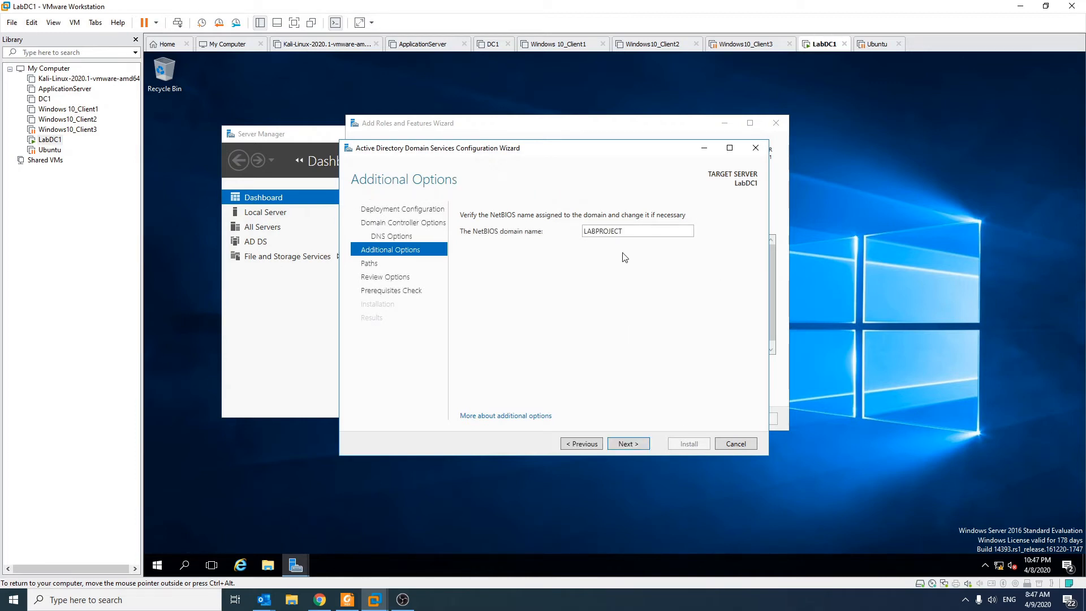
click(638, 446)
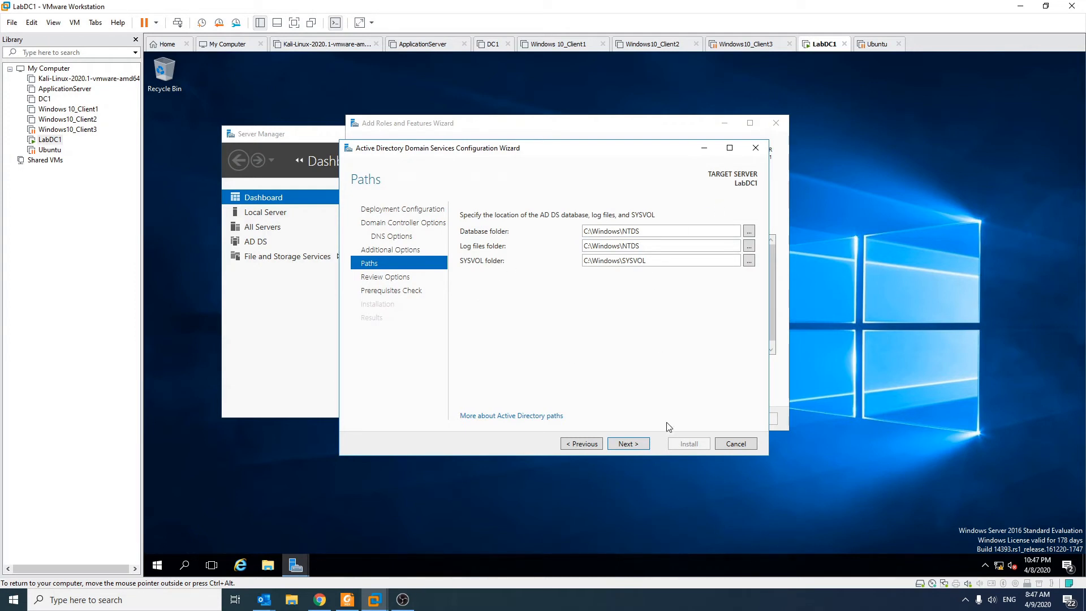
click(645, 447)
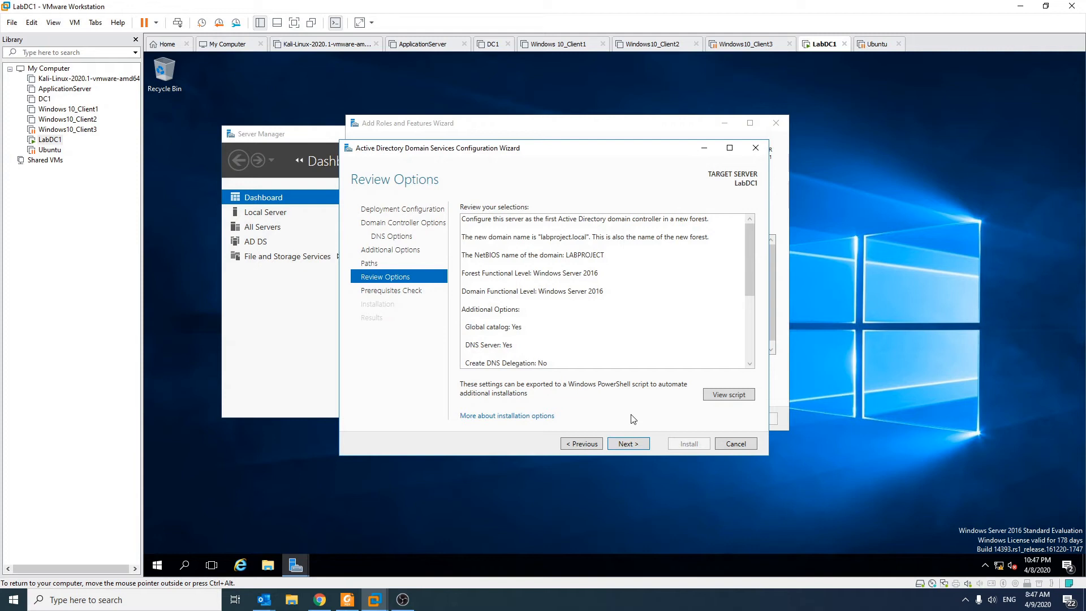
click(639, 446)
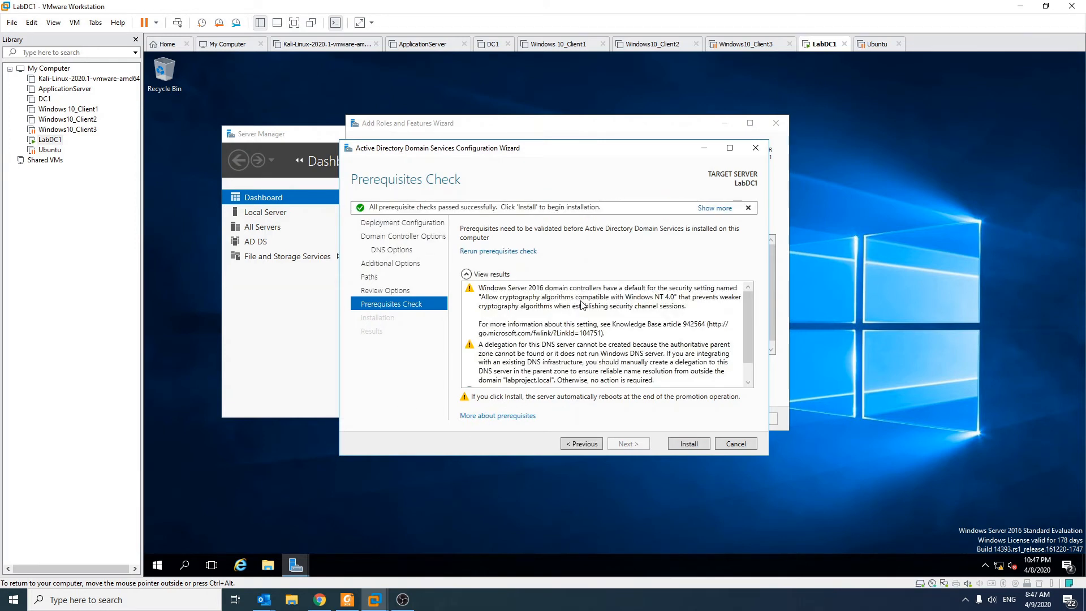
Examine the prerequisites check results for warnings and the overall outcome
scroll(721, 328, down, 2)
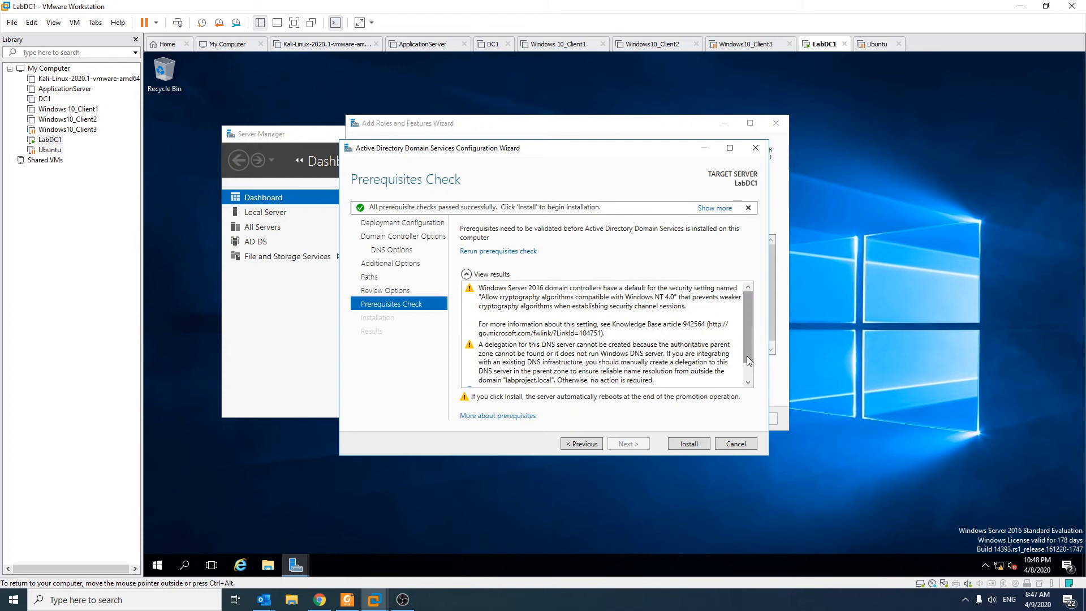
scroll(746, 351, down, 1)
scroll(642, 383, up, 1)
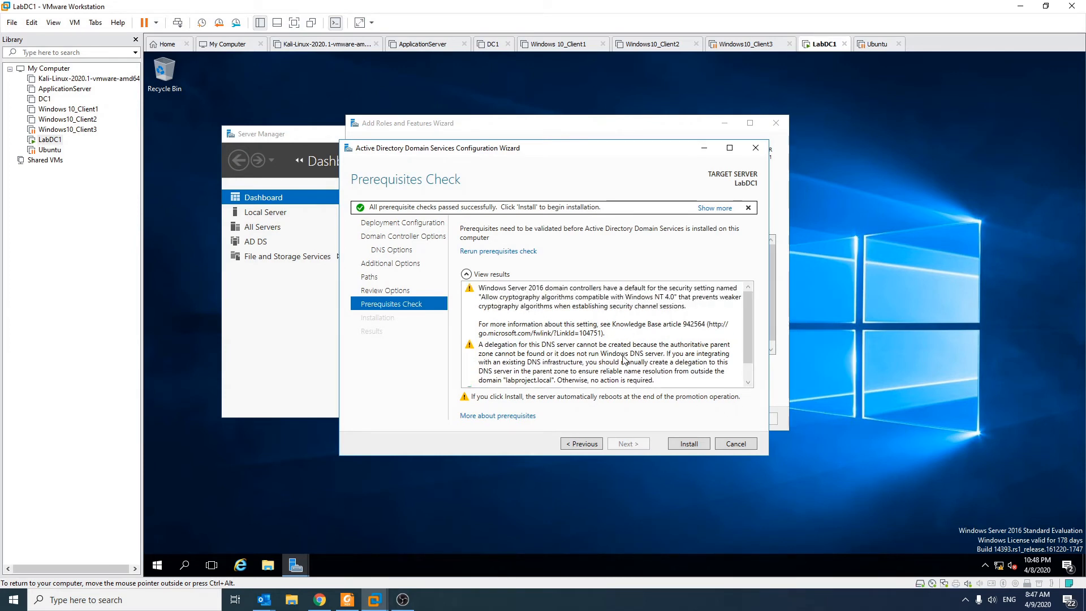
scroll(621, 360, down, 1)
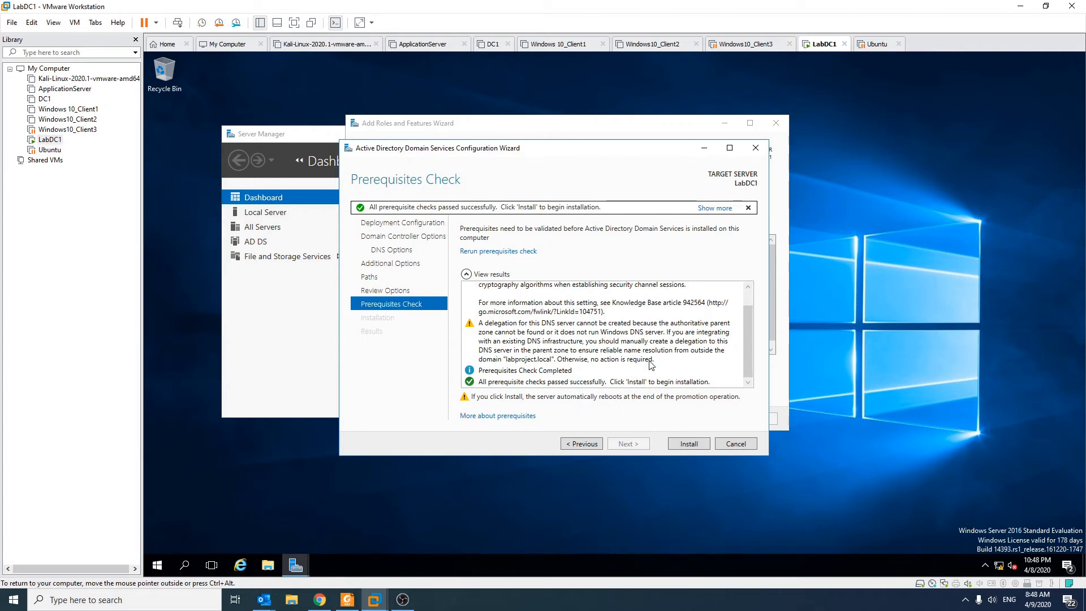
scroll(650, 372, up, 1)
scroll(667, 339, down, 1)
scroll(651, 370, up, 1)
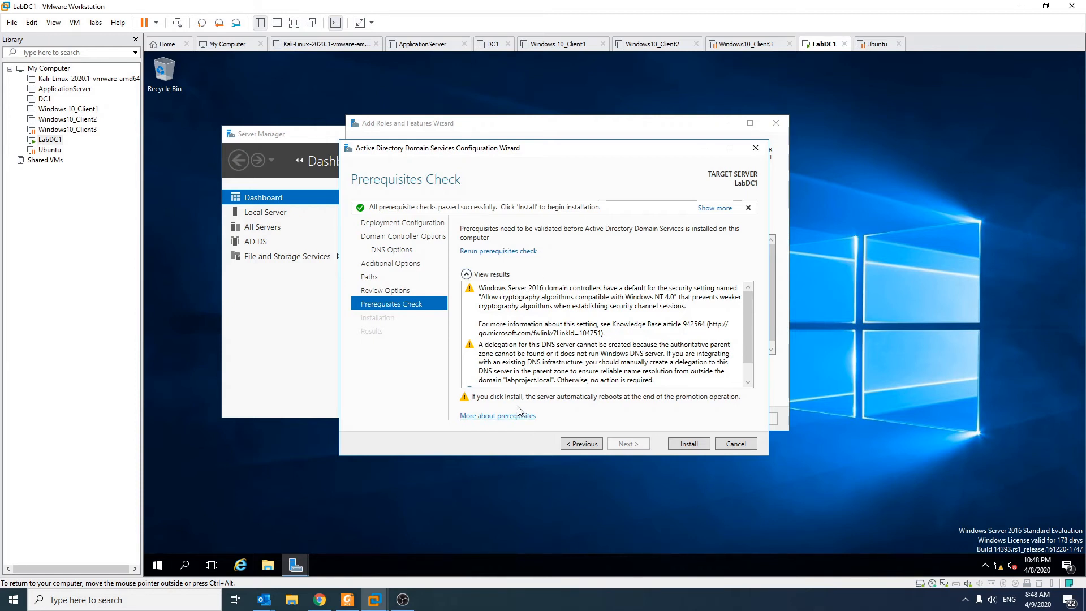
Review the remaining prerequisite results, install the domain controller role configuration, and close the wizard for the reboot
scroll(612, 367, down, 1)
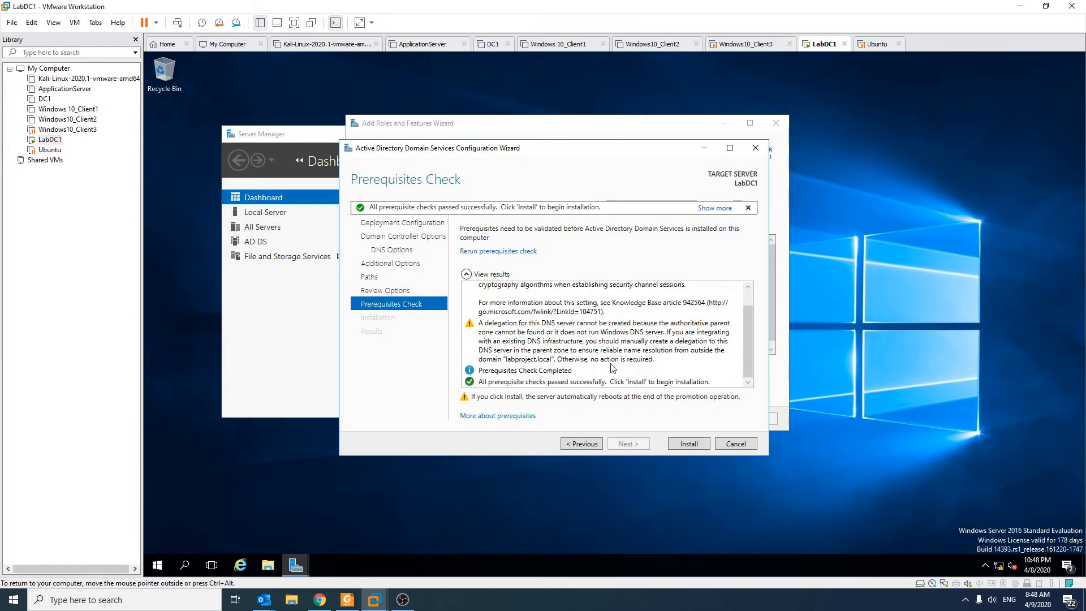
click(694, 447)
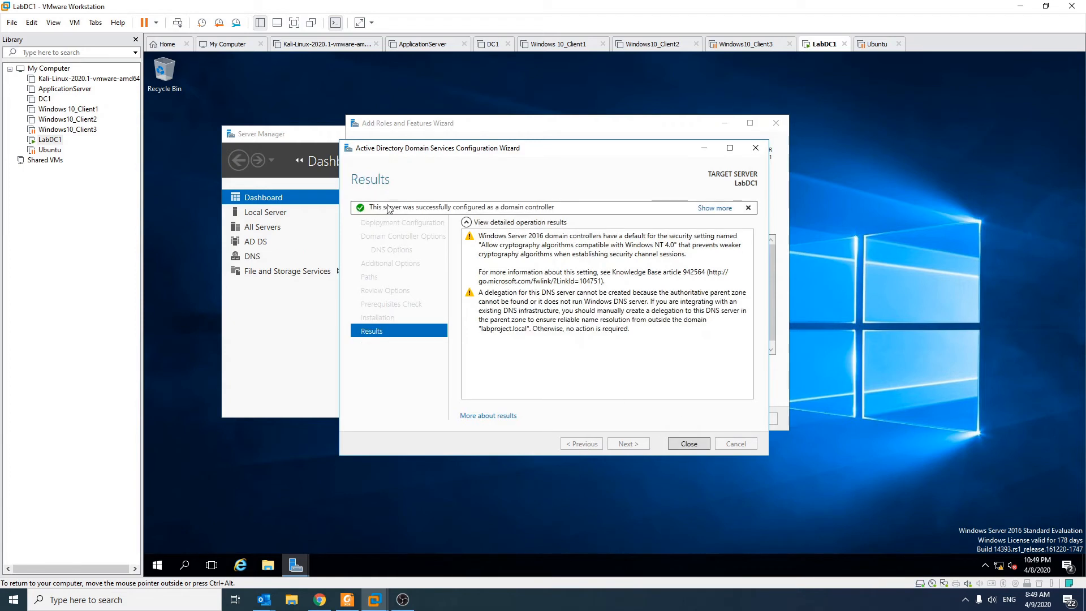
click(701, 447)
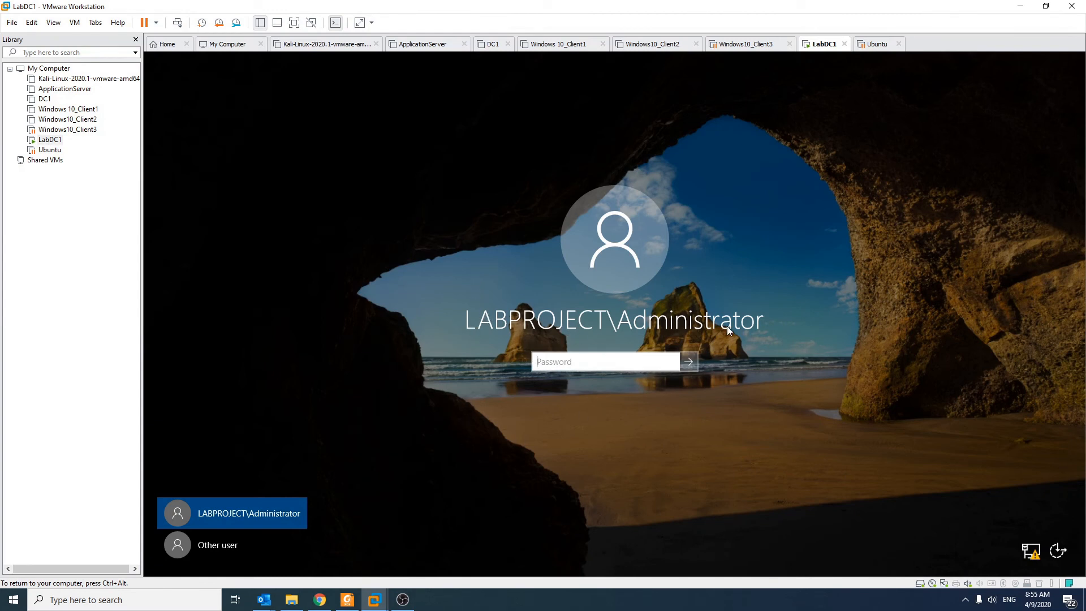
Sign in to the server as LABPROJECT\Administrator with the account password
text(•••)
key(BackSpace)
text(••••)
key(Return)
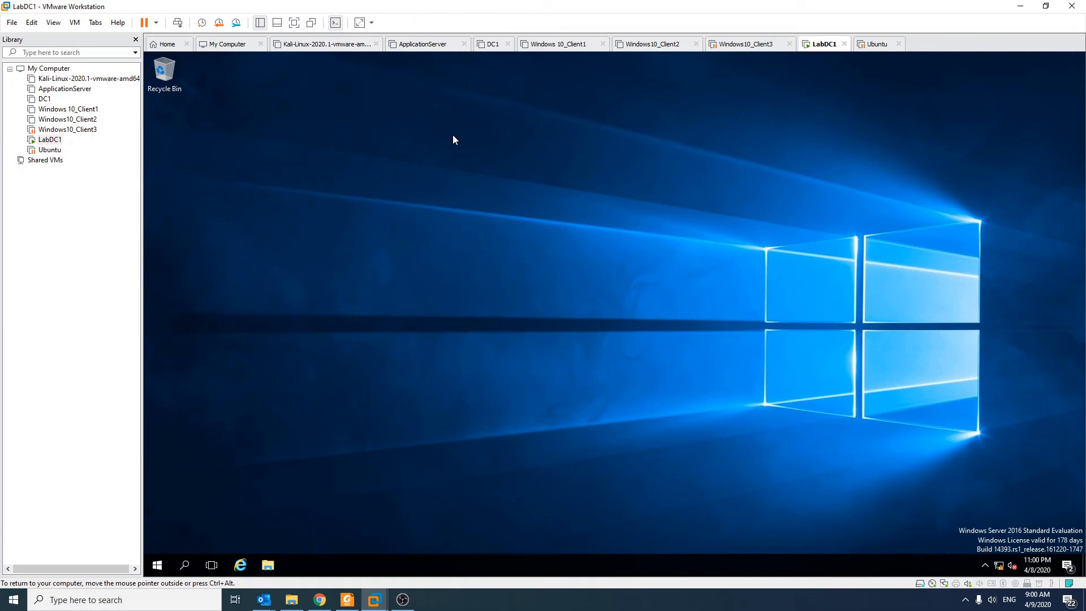
Open Active Directory Users and Computers from the Windows Administrative Tools
click(159, 568)
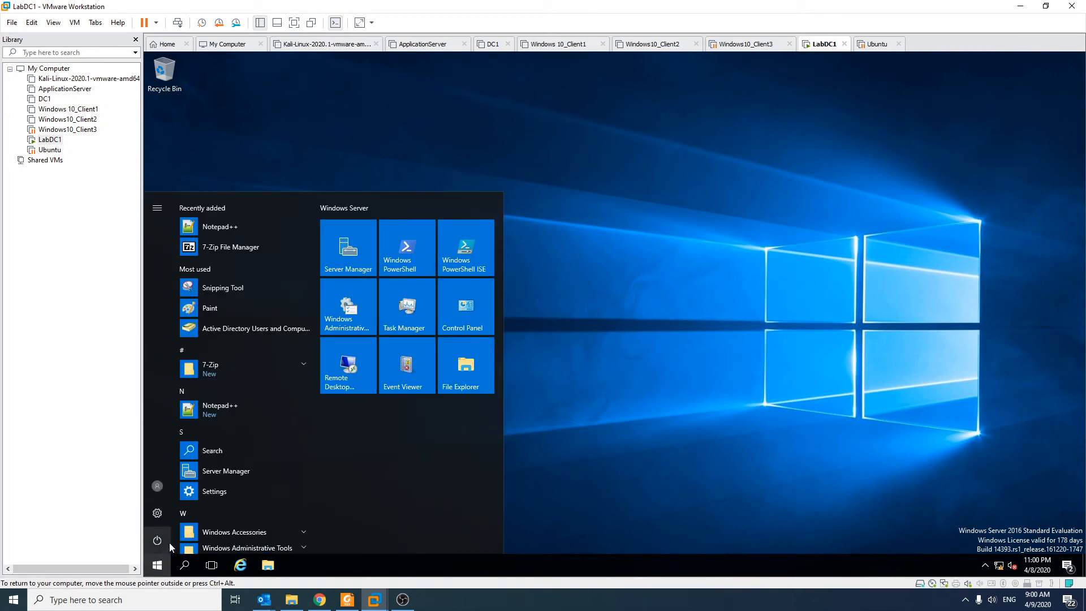
scroll(308, 486, down, 3)
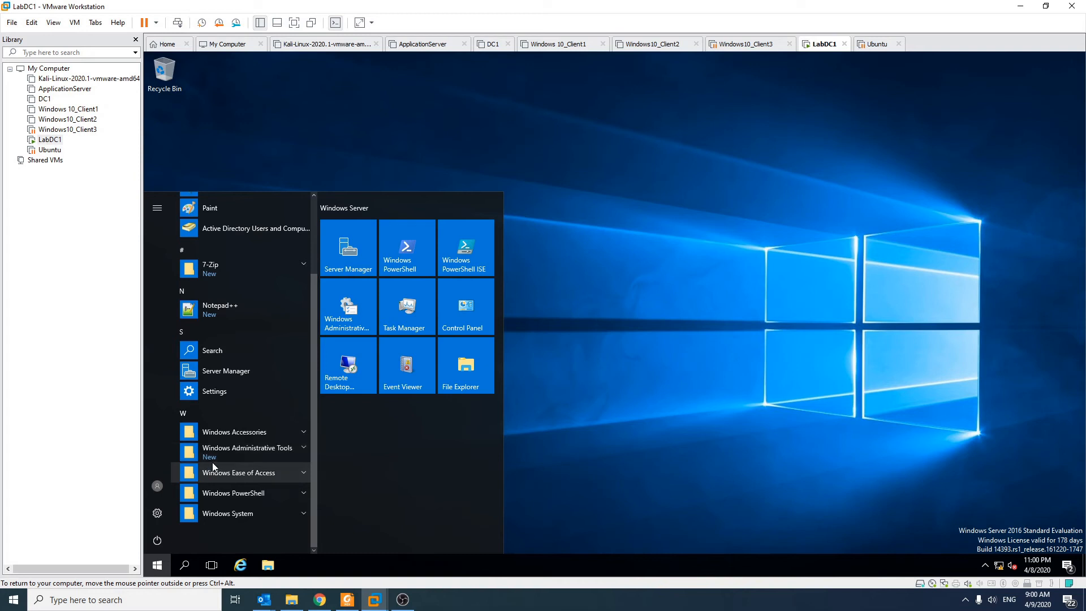
click(244, 447)
scroll(277, 446, down, 6)
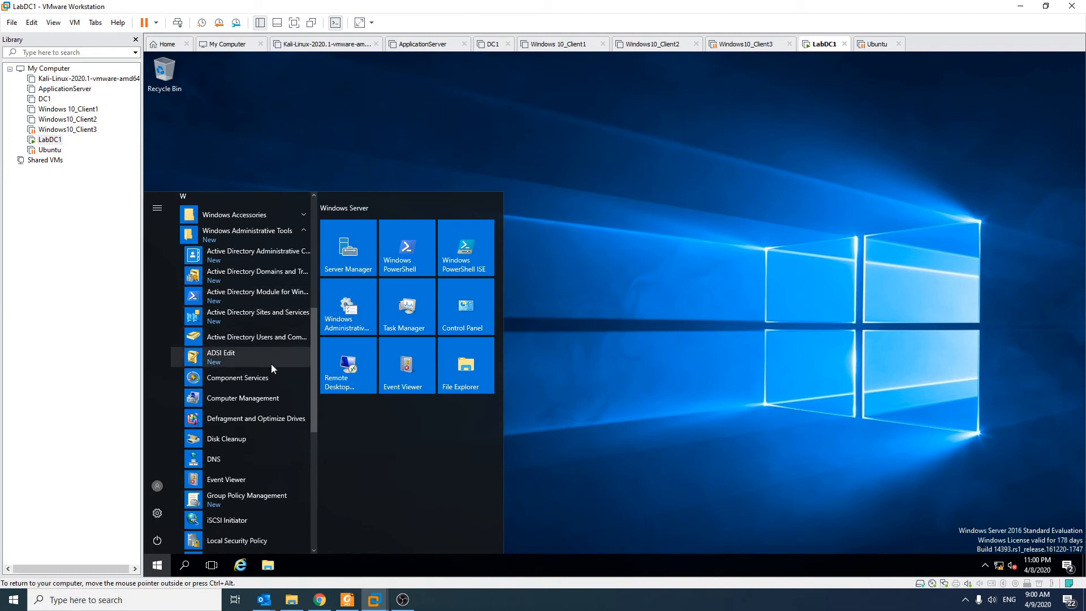
click(225, 338)
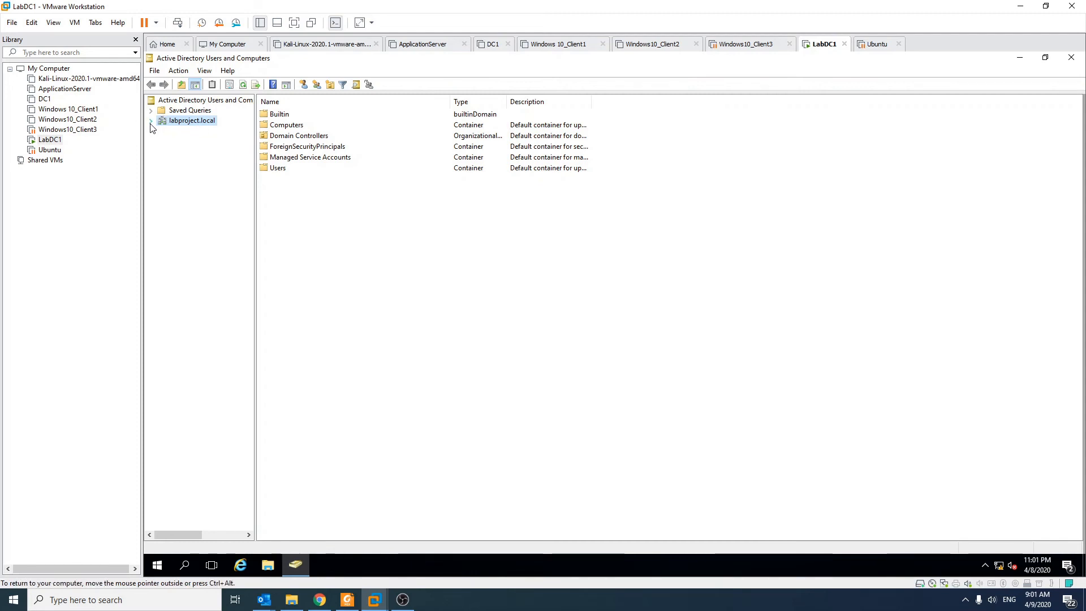
Expand the labproject.local domain and inspect its Builtin, Computers and Domain Controllers containers, including the LABDC1 entry
click(151, 120)
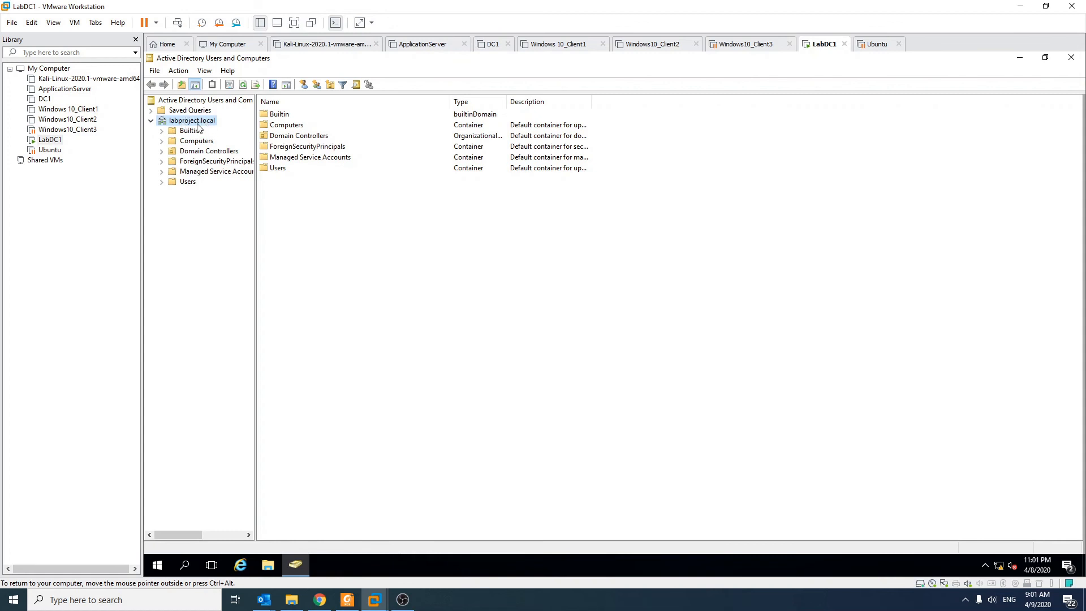
click(190, 130)
click(195, 142)
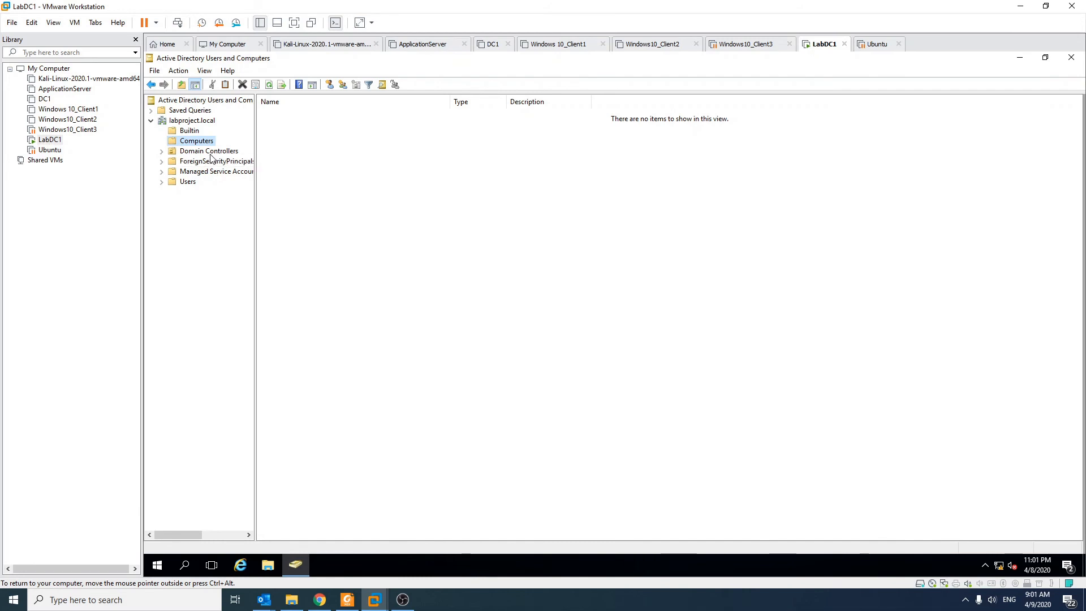
click(177, 153)
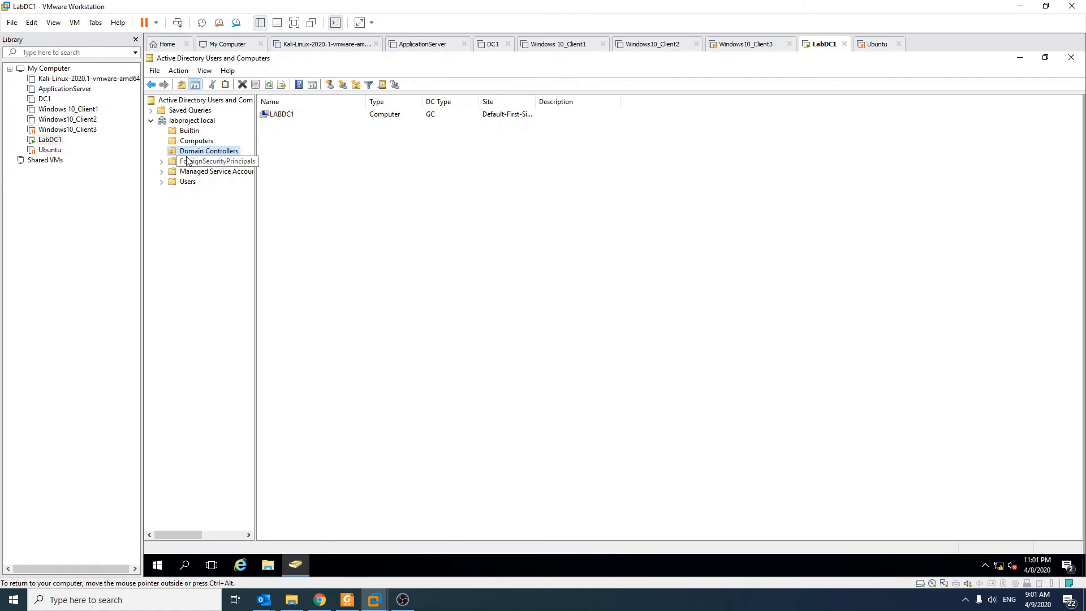
click(280, 118)
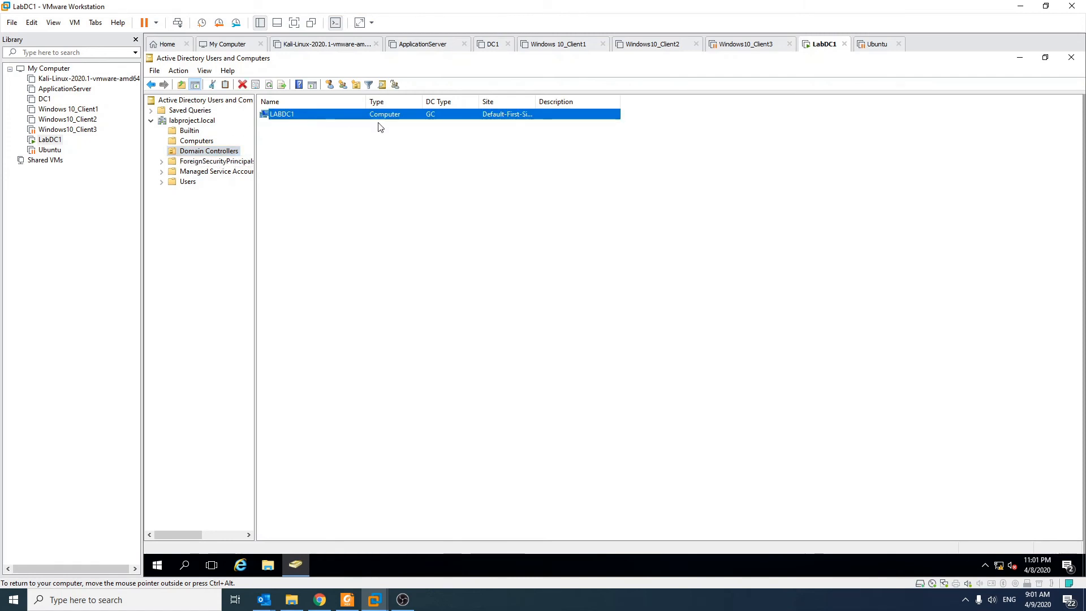
click(295, 132)
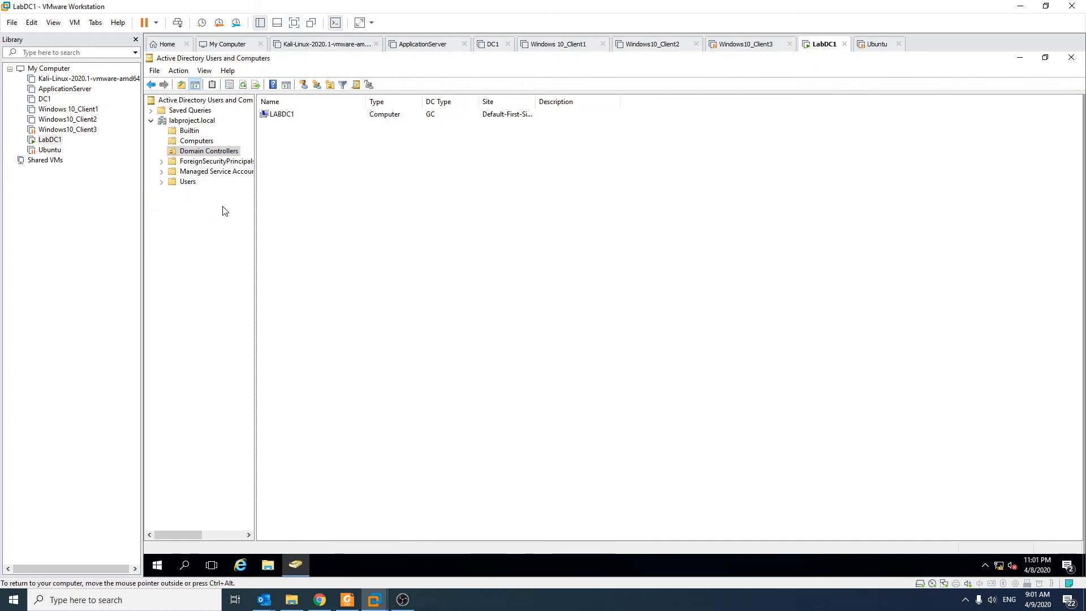
Start a new user in the labproject.local Users container, entering the first name and user logon name, and proceed to the password settings
click(187, 181)
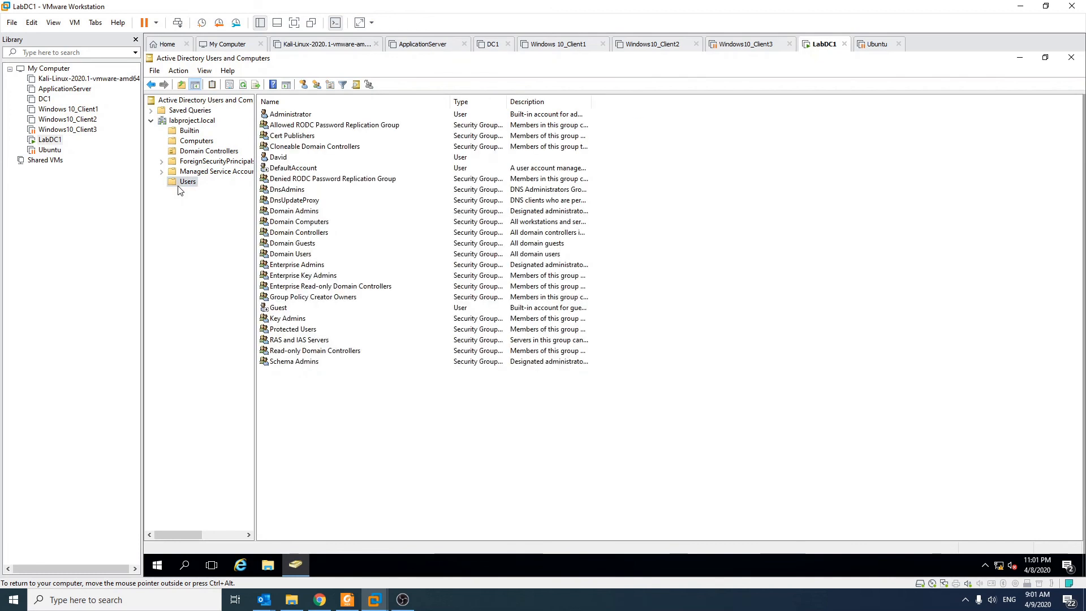
right_click(307, 397)
mouse_move(384, 280)
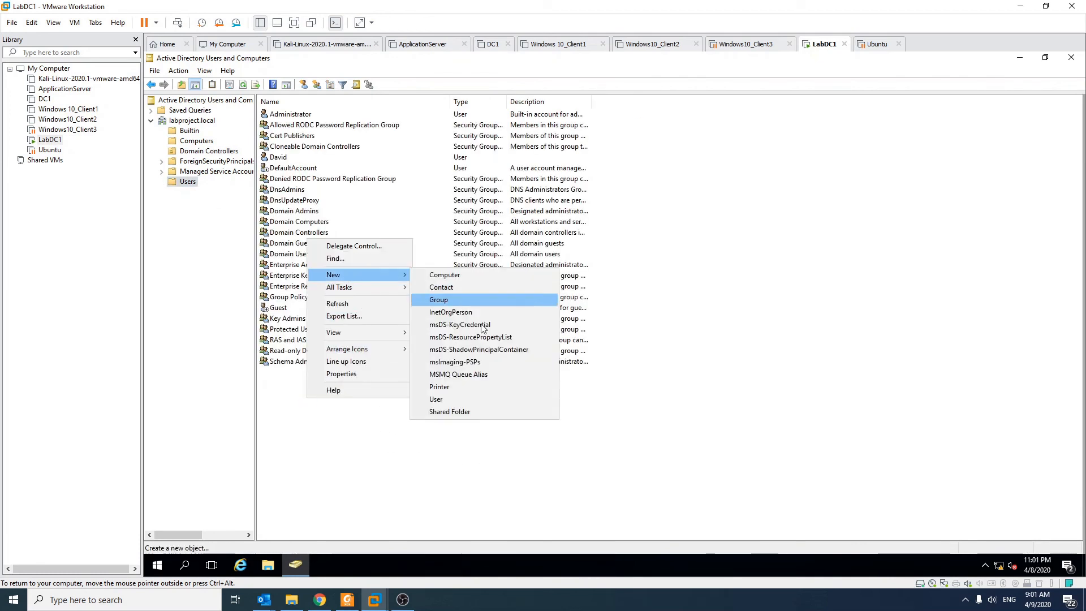
click(480, 402)
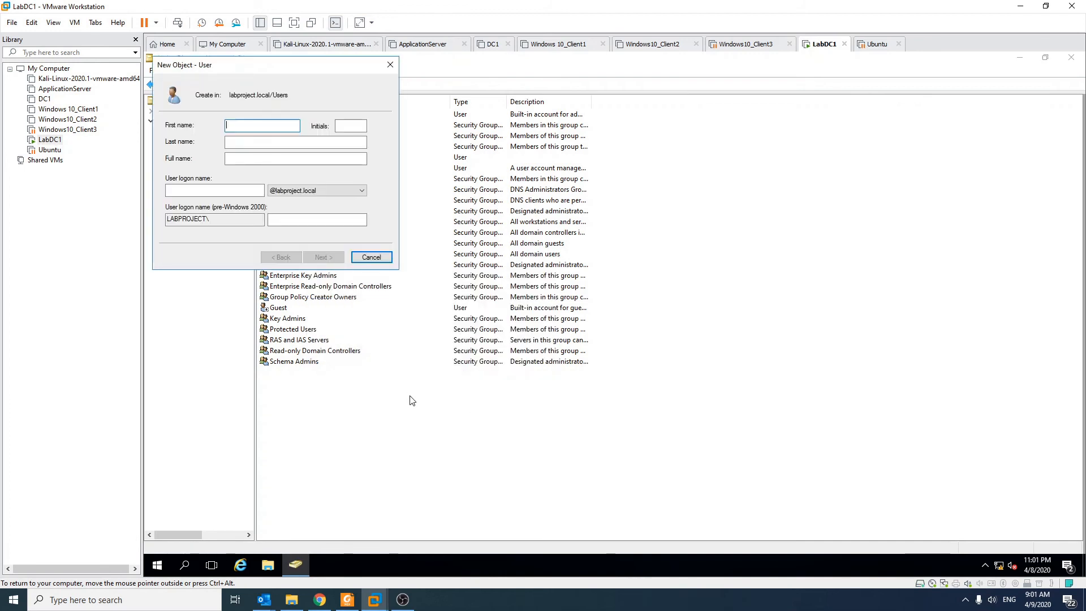
key(Tab)
key(Tab)
key(Tab)
key(Tab)
key(shift+Tab)
key(shift+Tab)
key(shift+Tab)
key(shift+Tab)
text(Dave)
key(Tab)
key(Tab)
key(Tab)
key(Tab)
text(Dave)
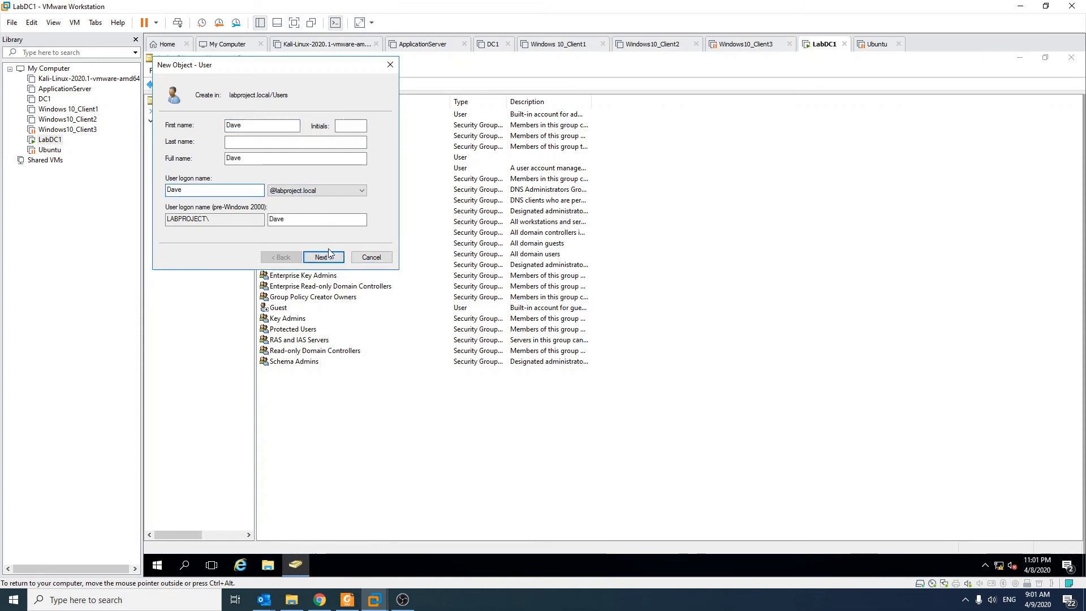
click(330, 256)
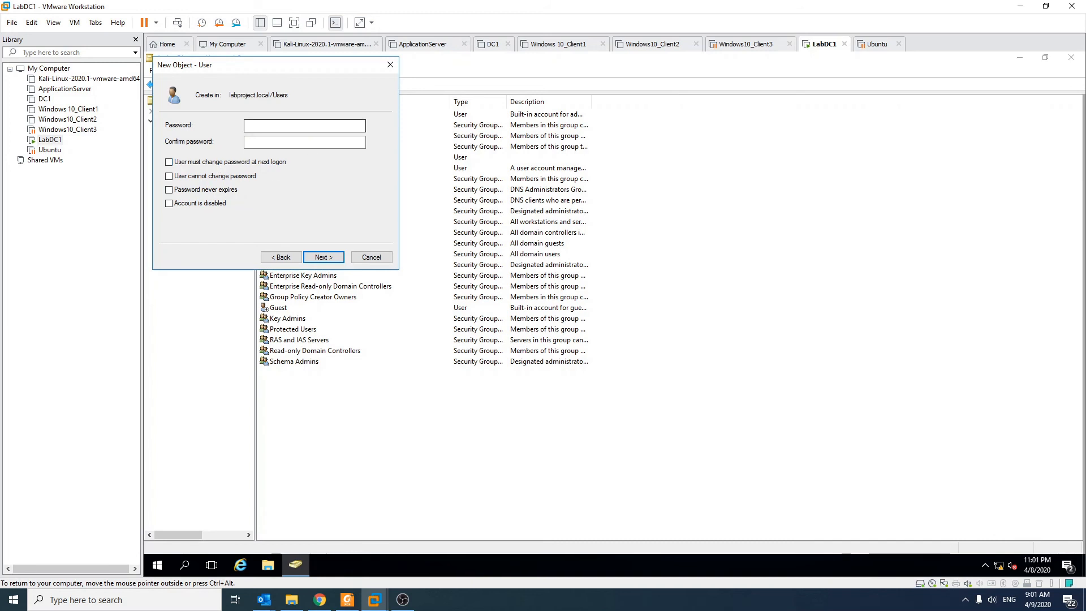
Enter and confirm the new user's password, leaving all account options unchecked, and finish creating the account
text(••••••••)
key(Tab)
text(•••••••)
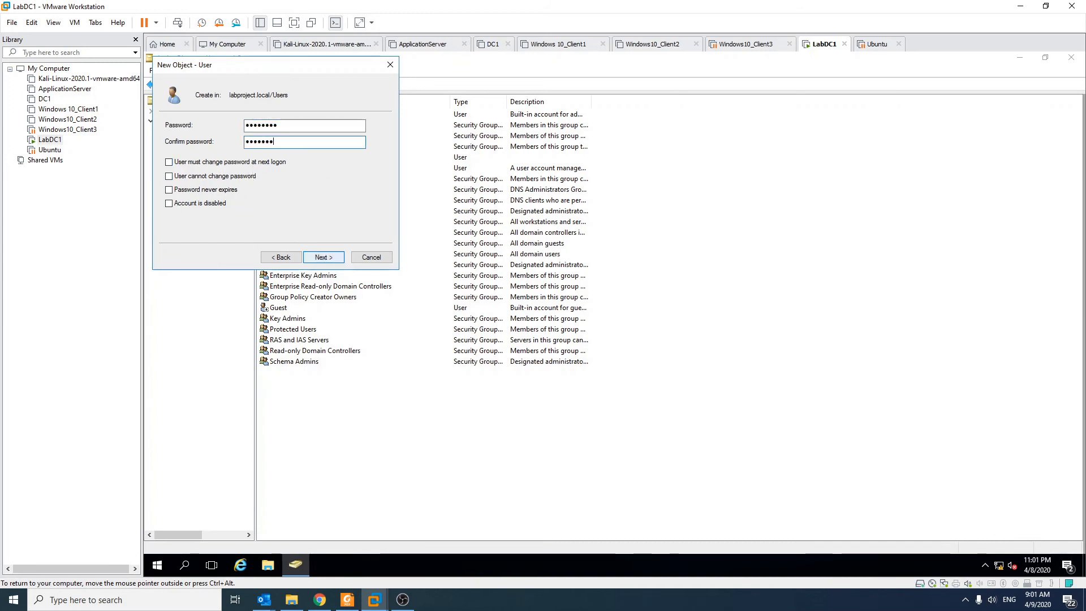
text(•)
click(331, 257)
click(333, 258)
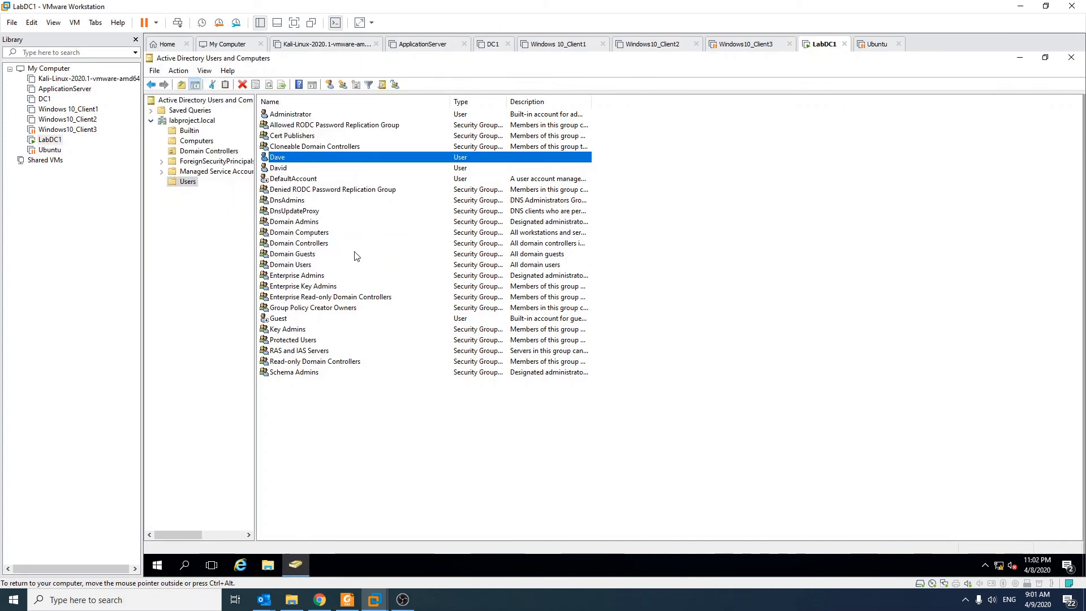
click(650, 390)
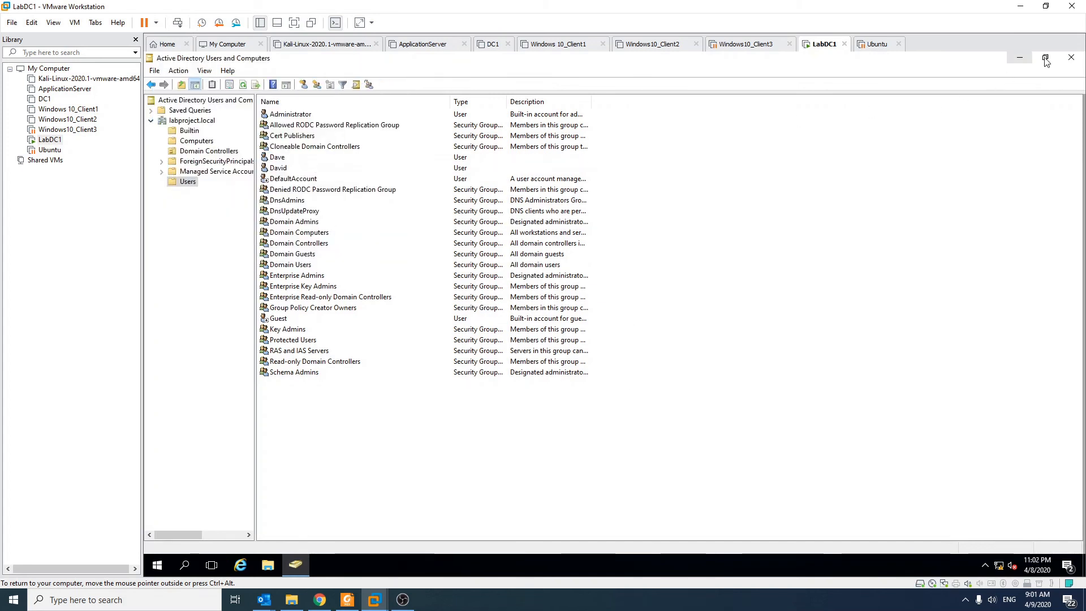
Close Active Directory Users and Computers and open DNS Manager from the Windows Administrative Tools
click(1064, 59)
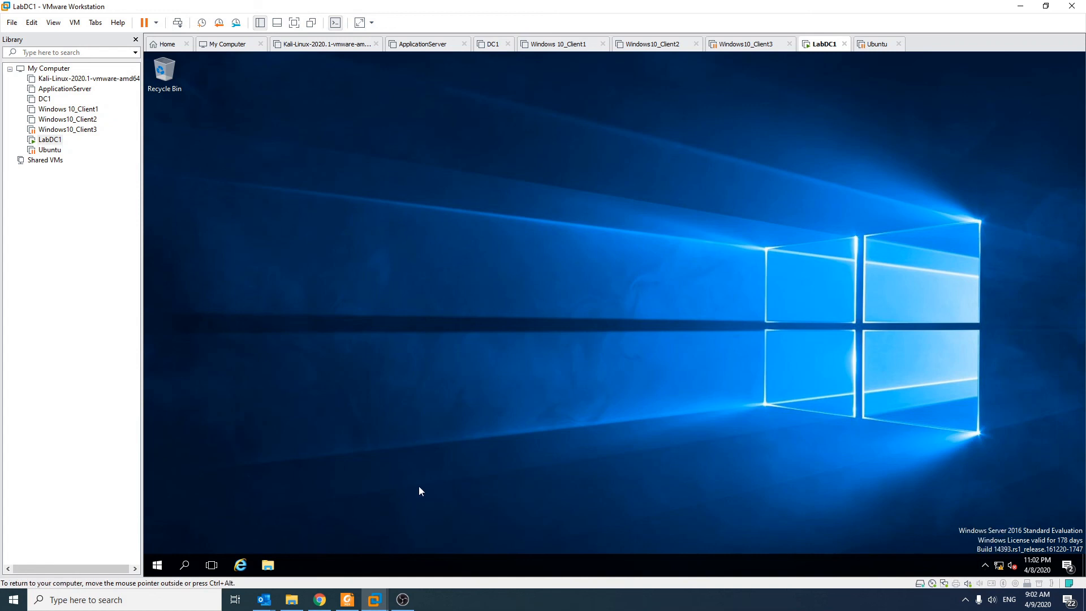
click(157, 565)
scroll(271, 530, down, 1)
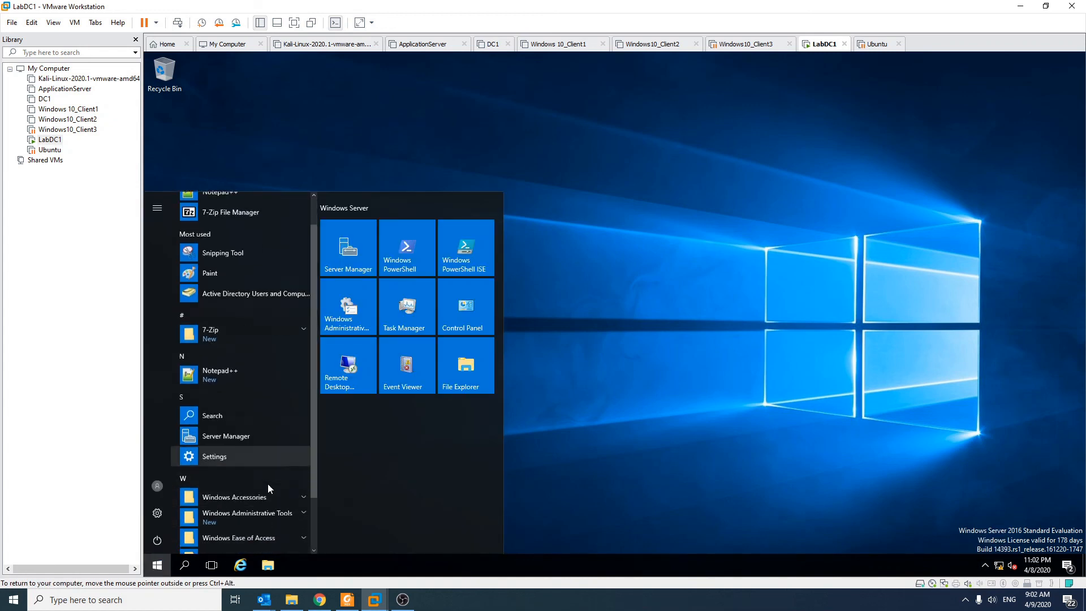
scroll(268, 488, down, 1)
click(252, 447)
scroll(277, 447, down, 1)
scroll(290, 455, down, 3)
scroll(237, 222, up, 2)
scroll(272, 342, down, 4)
click(239, 412)
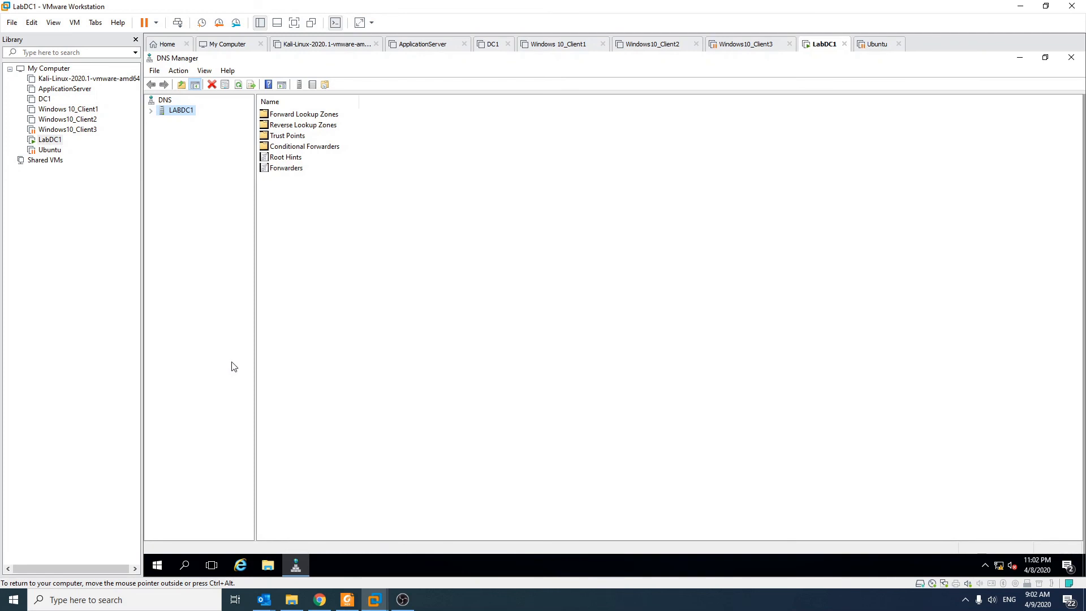
Expand LABDC1's Forward Lookup Zones, show the labproject.local zone with its subfolders, and widen the console tree
click(151, 111)
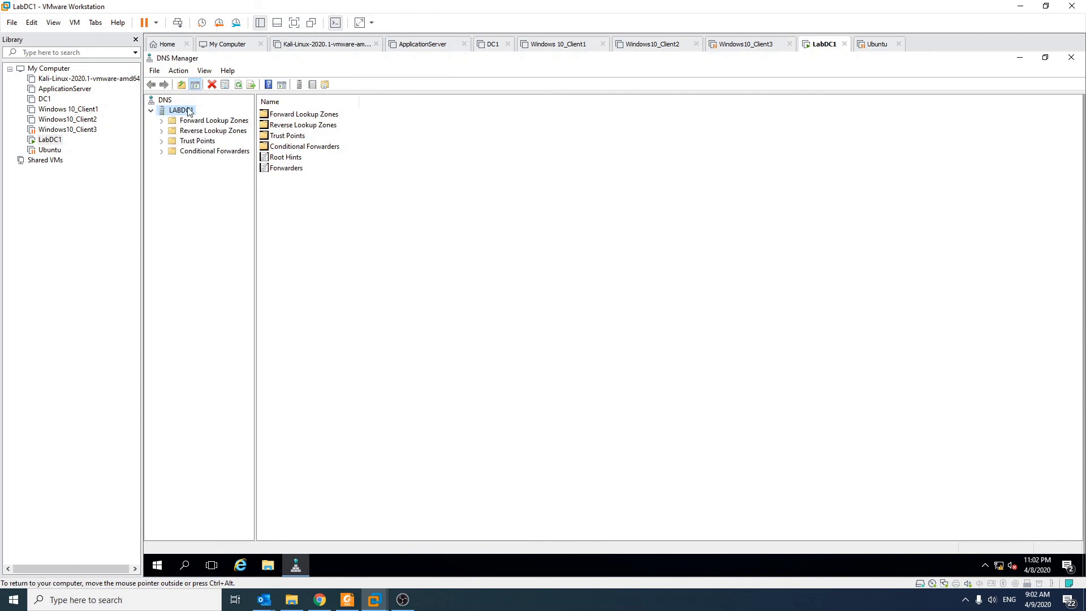
click(199, 122)
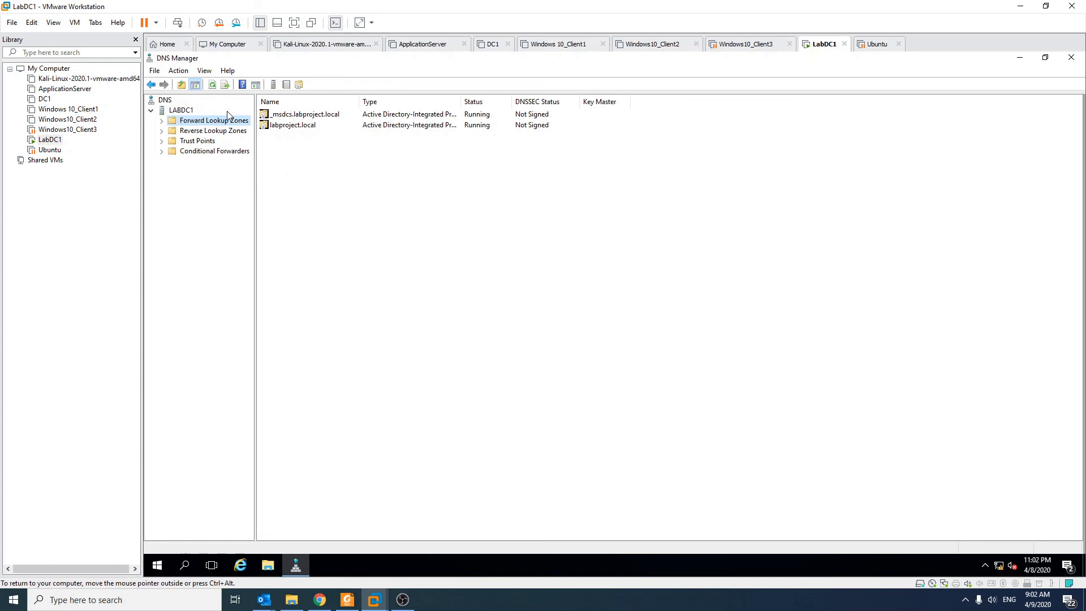
click(161, 120)
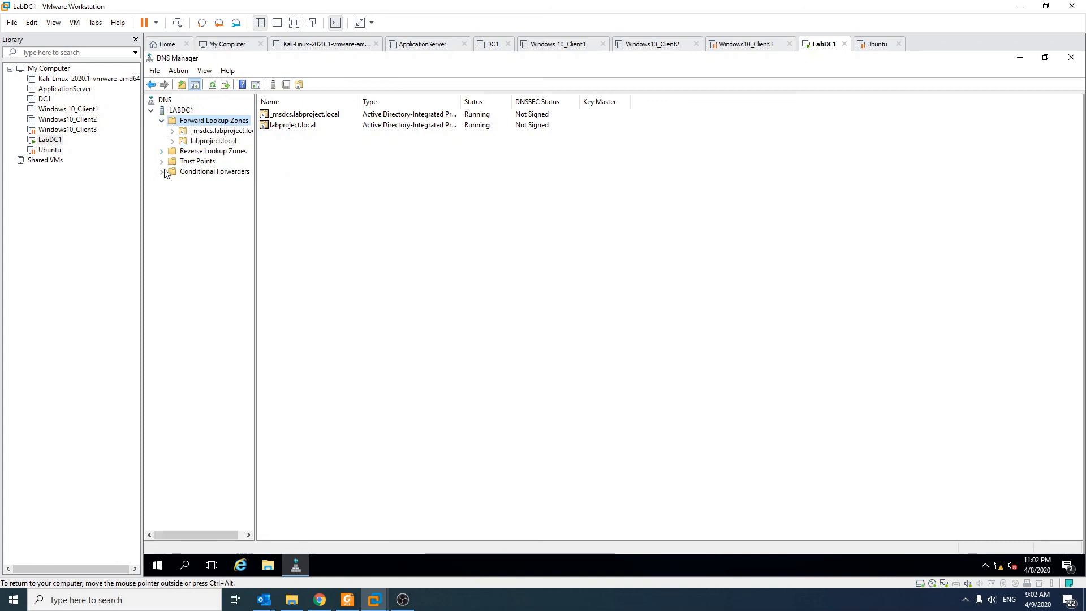
click(195, 141)
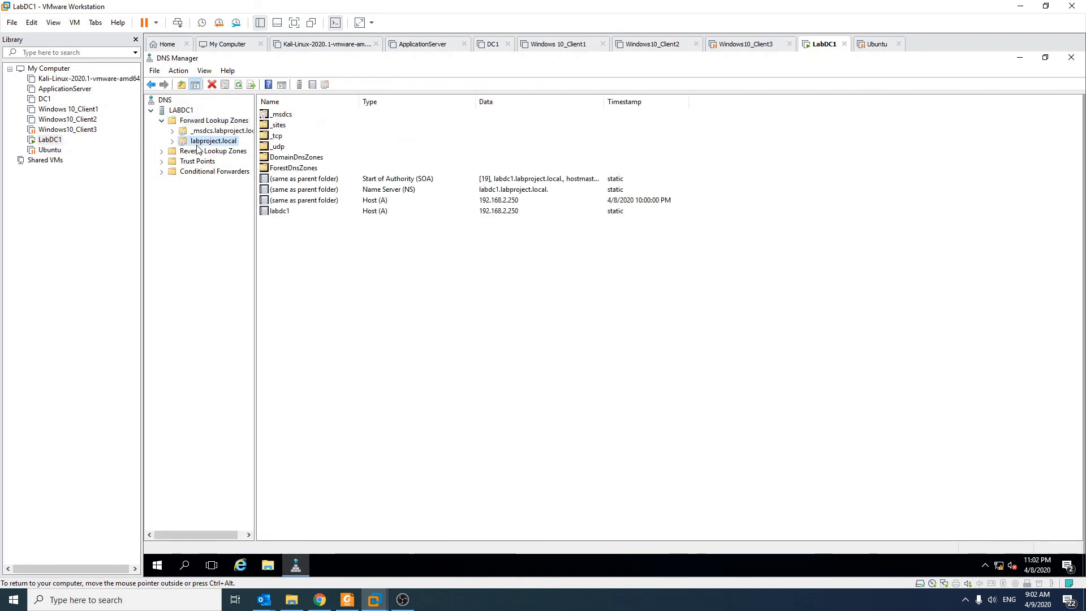
click(172, 141)
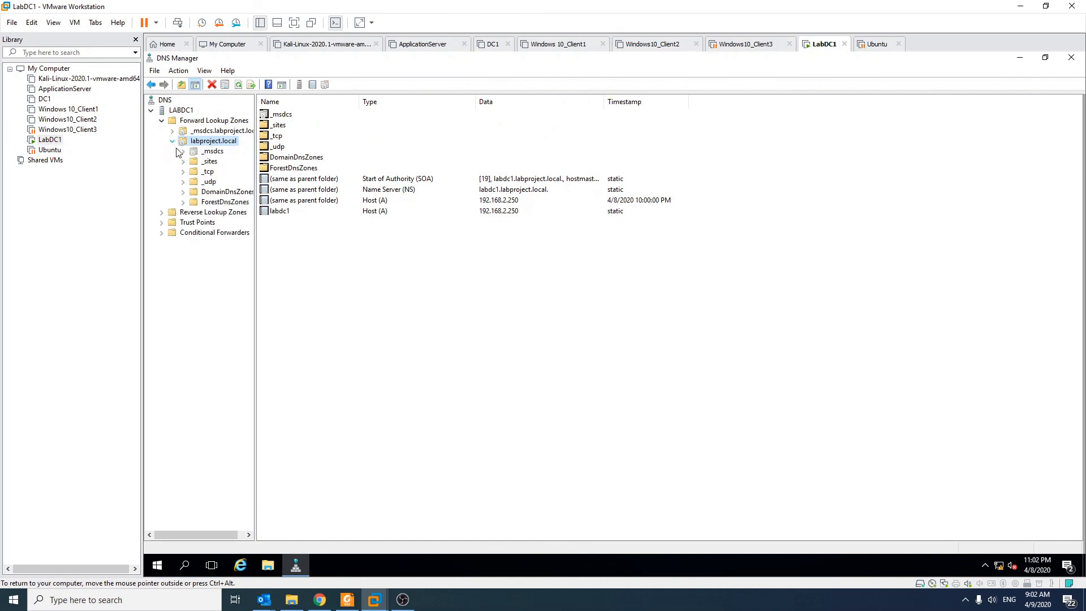
drag(255, 170, 305, 170)
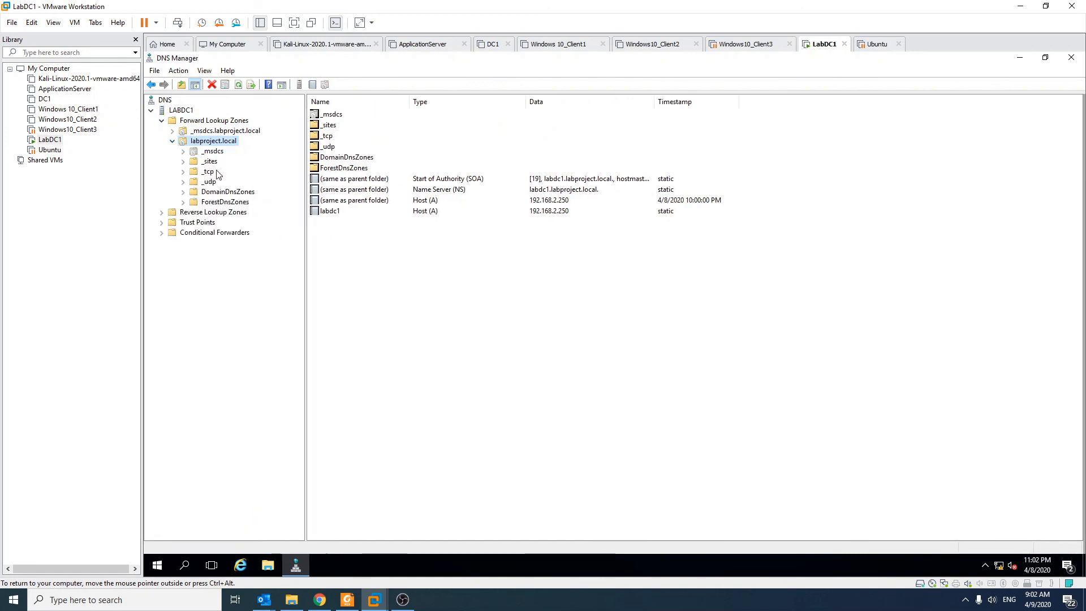
Inspect the service location records in the zone's _tcp folder and under _sites, Default-First-Site-Name
click(210, 171)
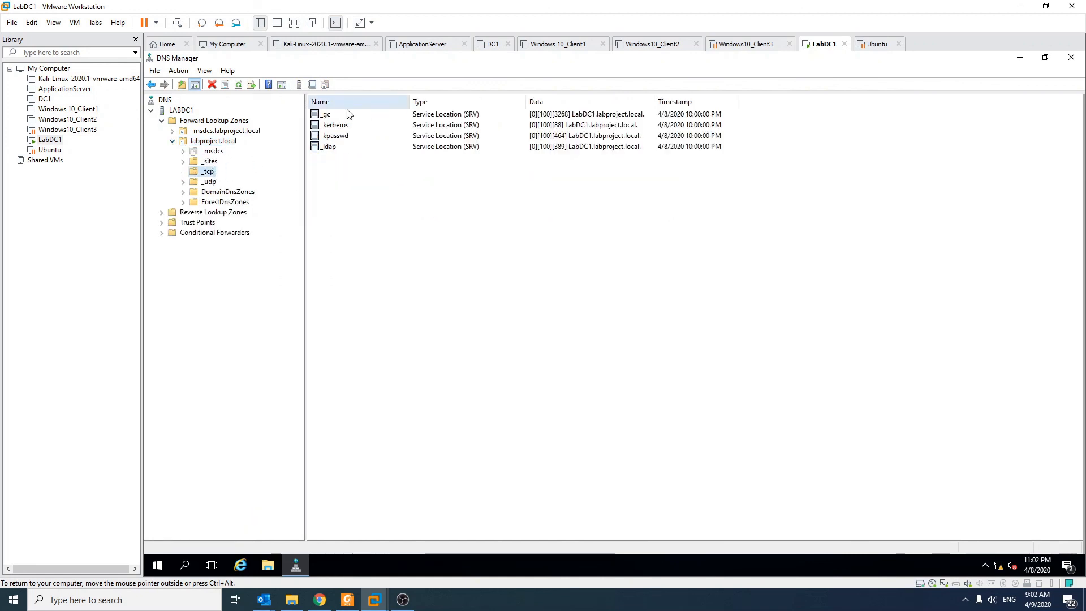
double_click(209, 161)
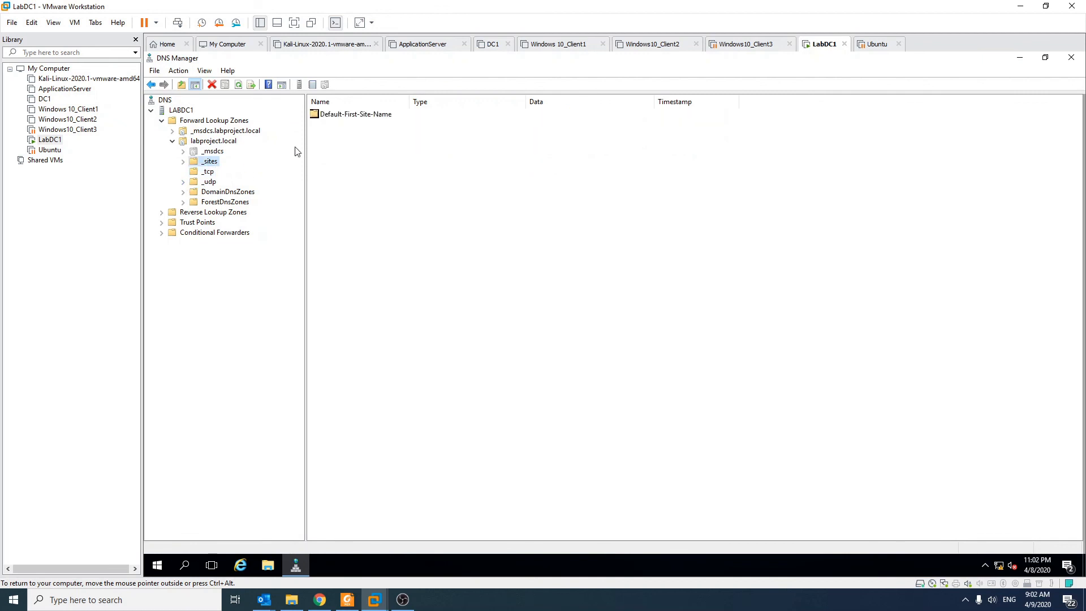
double_click(373, 121)
double_click(357, 118)
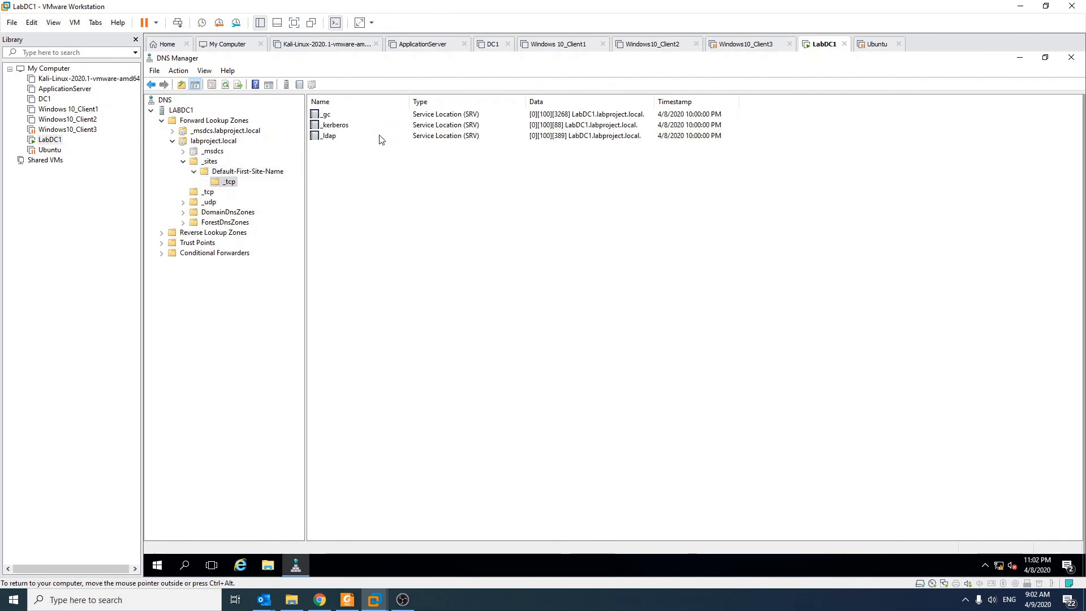
Return to the zone-level _tcp folder and examine its _gc, _kerberos and _ldap service location records
click(208, 192)
click(478, 114)
click(473, 125)
click(468, 146)
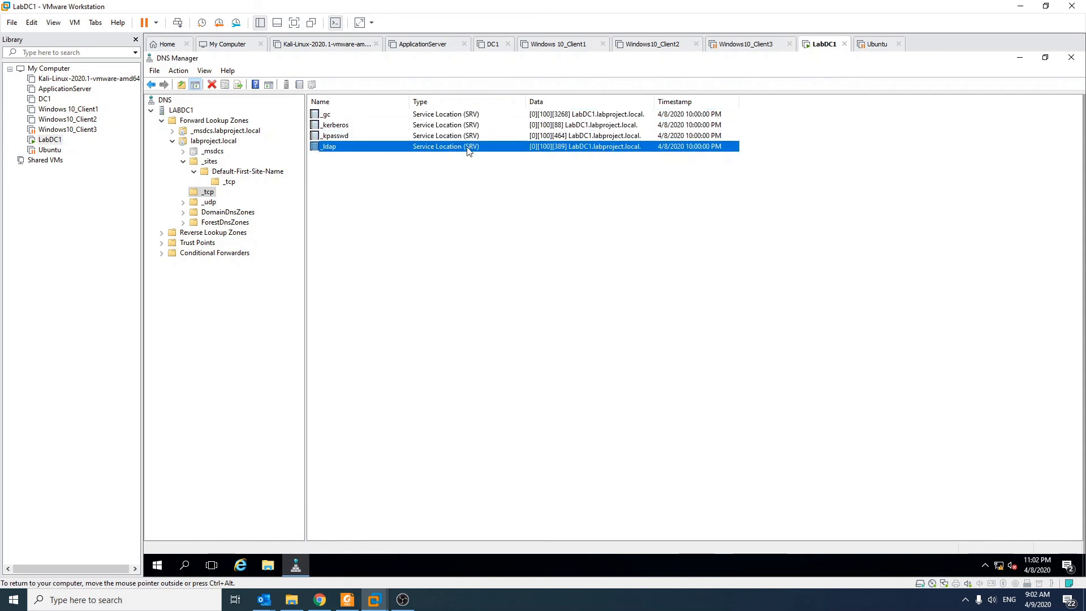
click(450, 226)
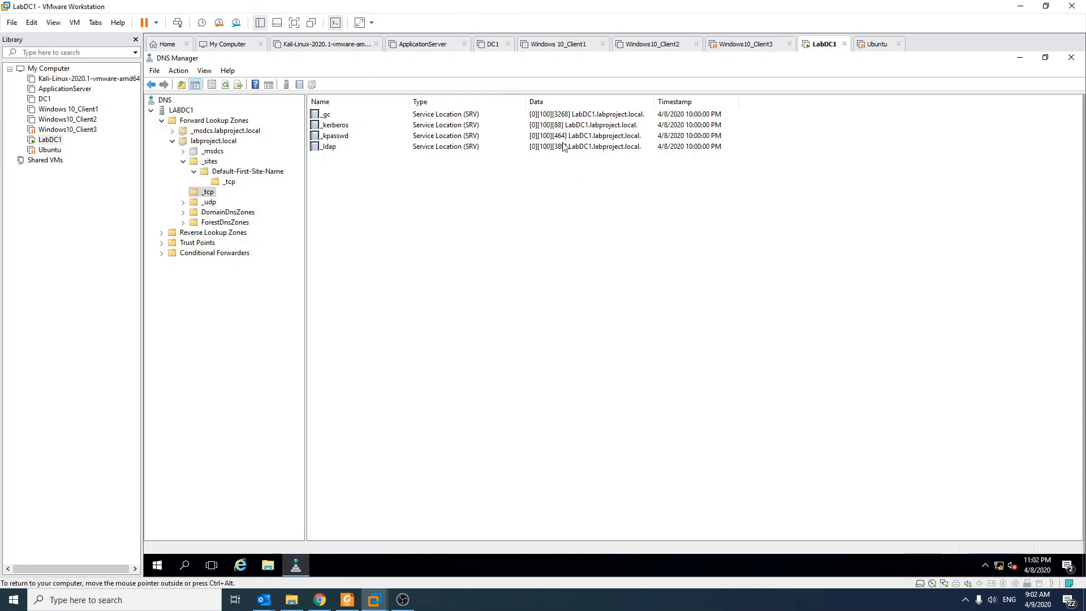
Check the _gc service location record, and collapse the labproject.local zone and the LABDC1 server in the console tree
click(580, 117)
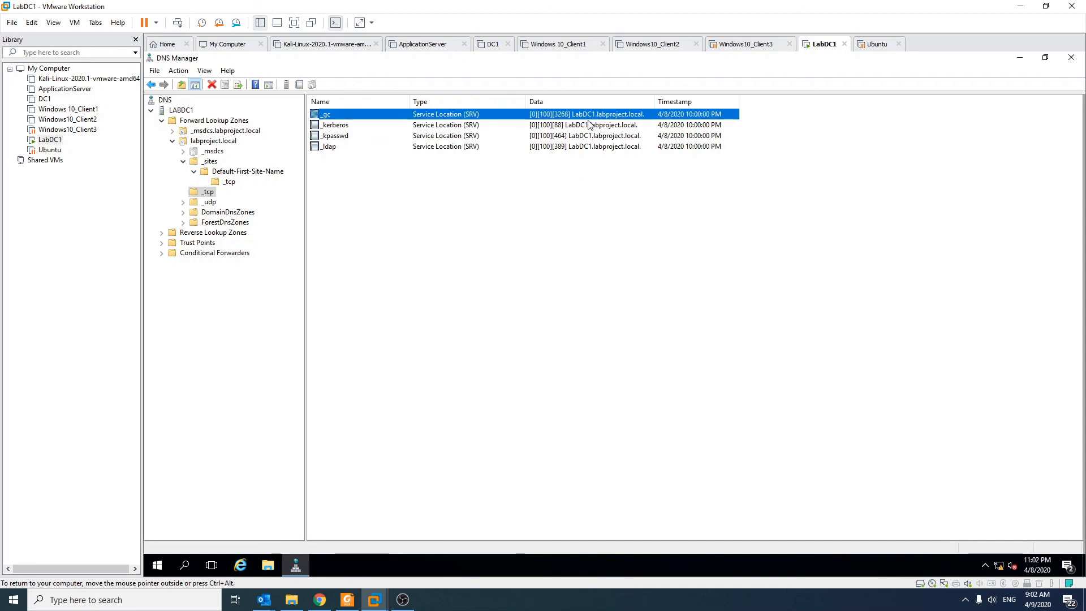
click(534, 219)
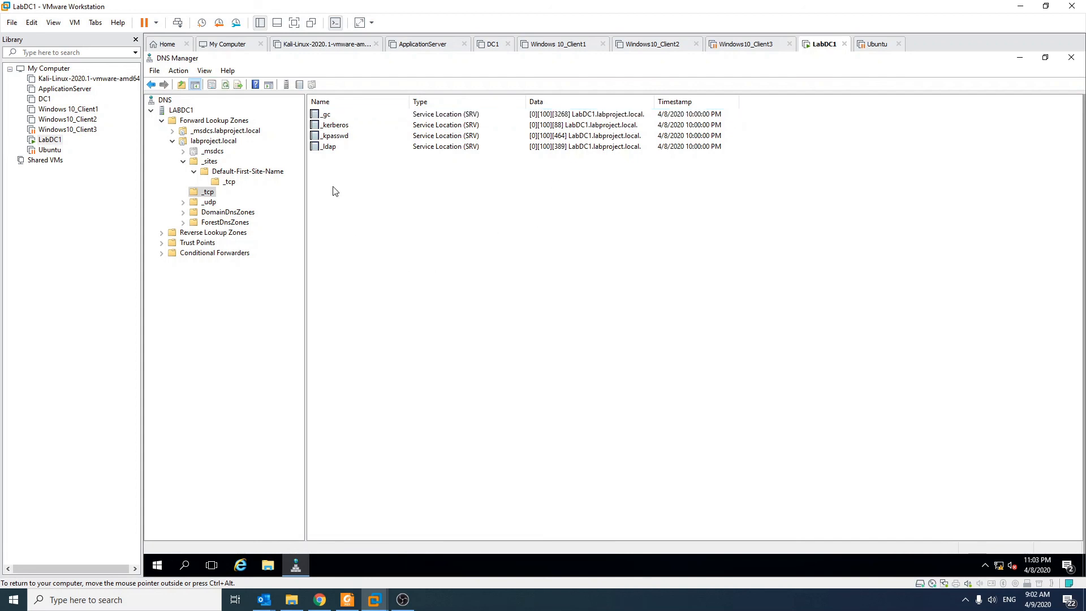
click(176, 149)
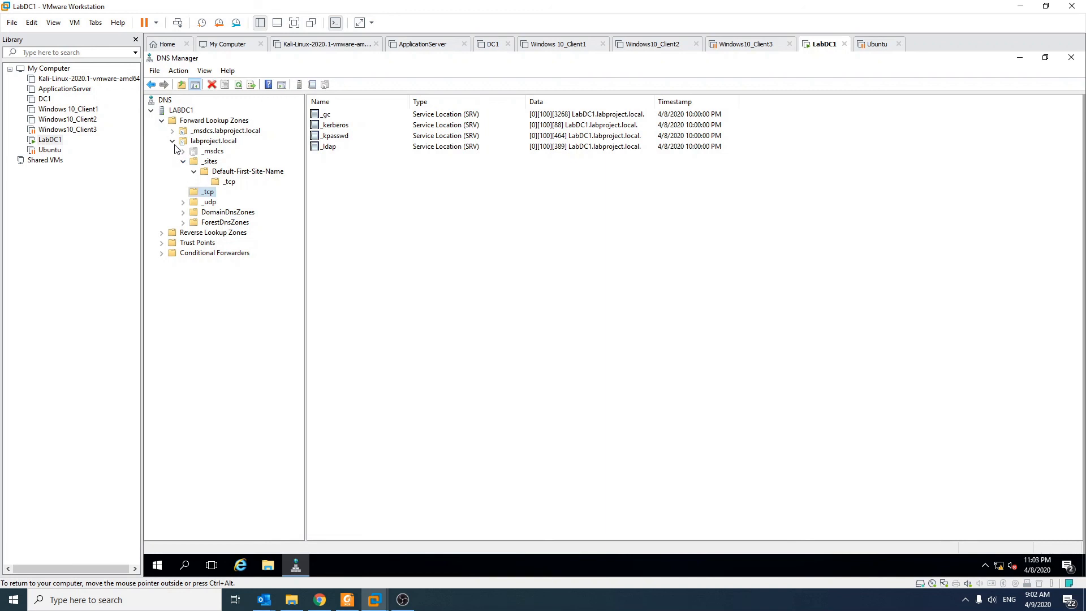
click(172, 141)
click(151, 110)
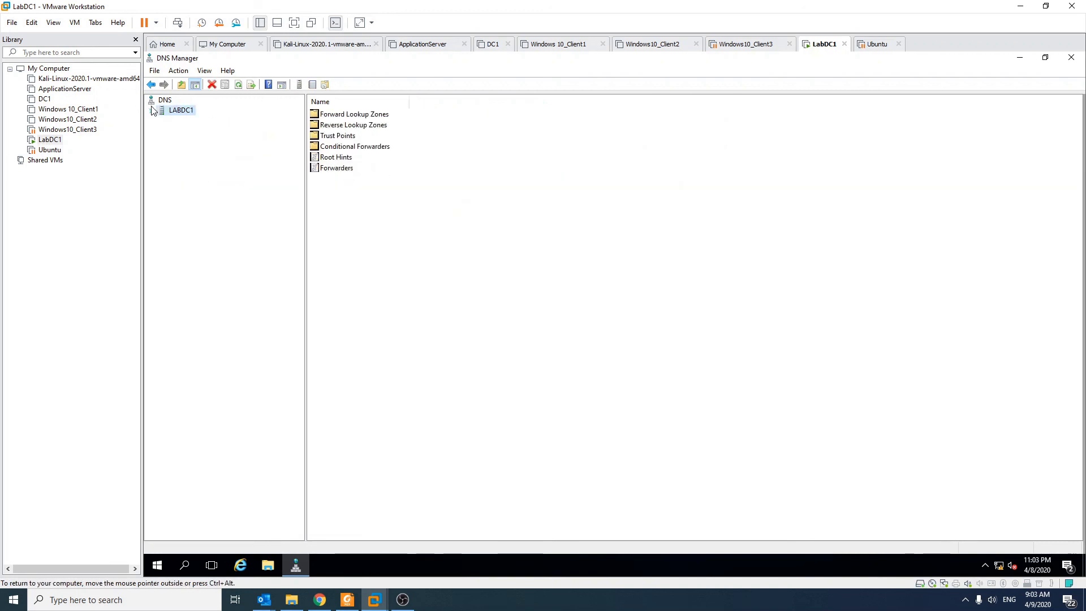
Open the properties of the LABDC1 DNS server and show its forwarders
right_click(171, 109)
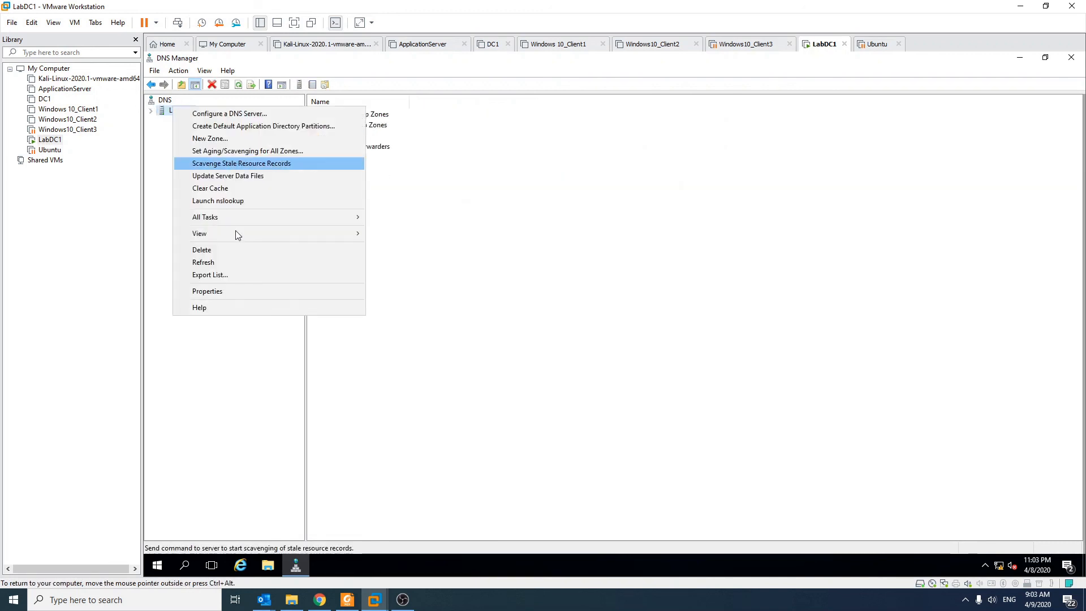
click(247, 289)
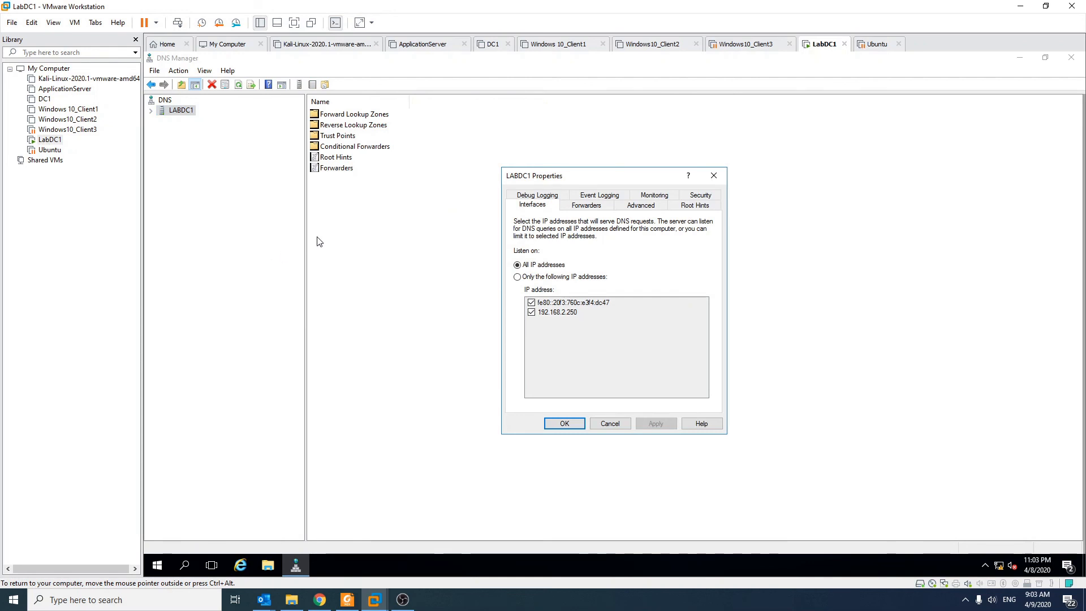
click(588, 205)
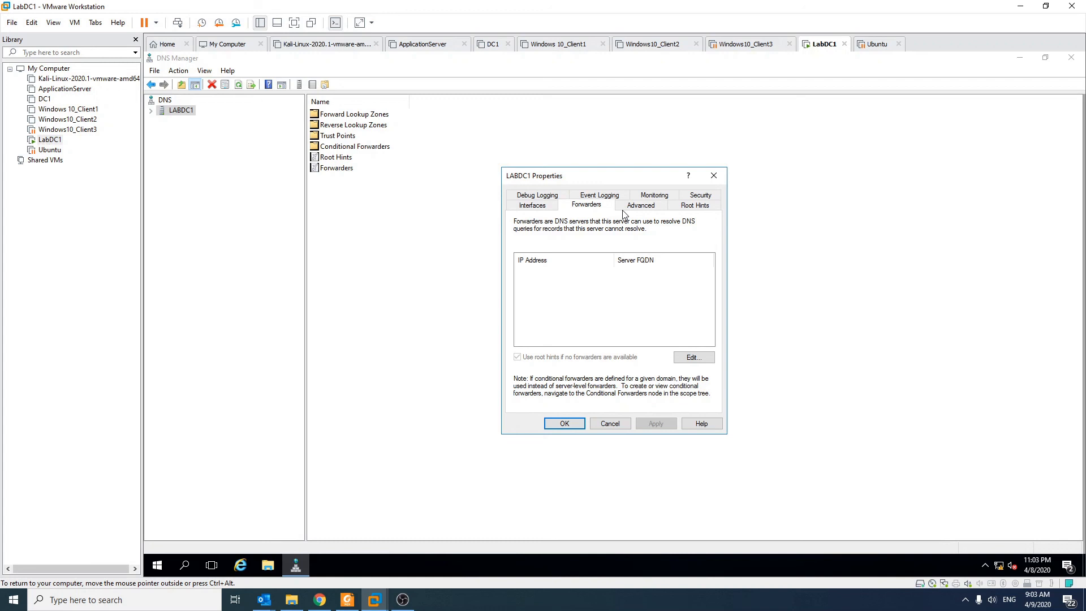
Review the Ethernet0 adapter's IPv4 address, gateway and DNS server settings, and cancel its properties without making changes
right_click(999, 565)
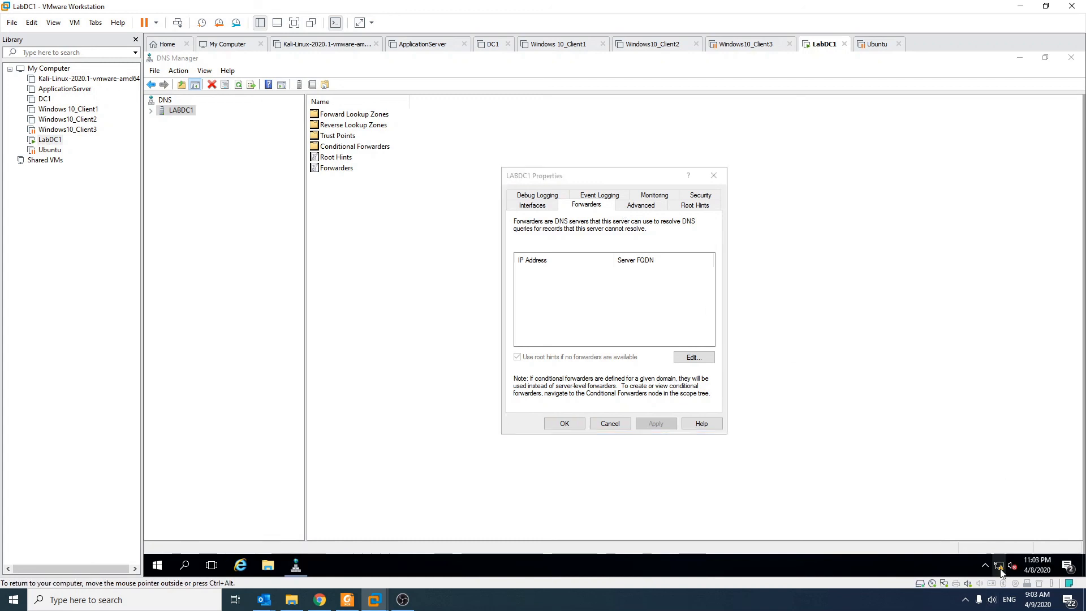
click(965, 559)
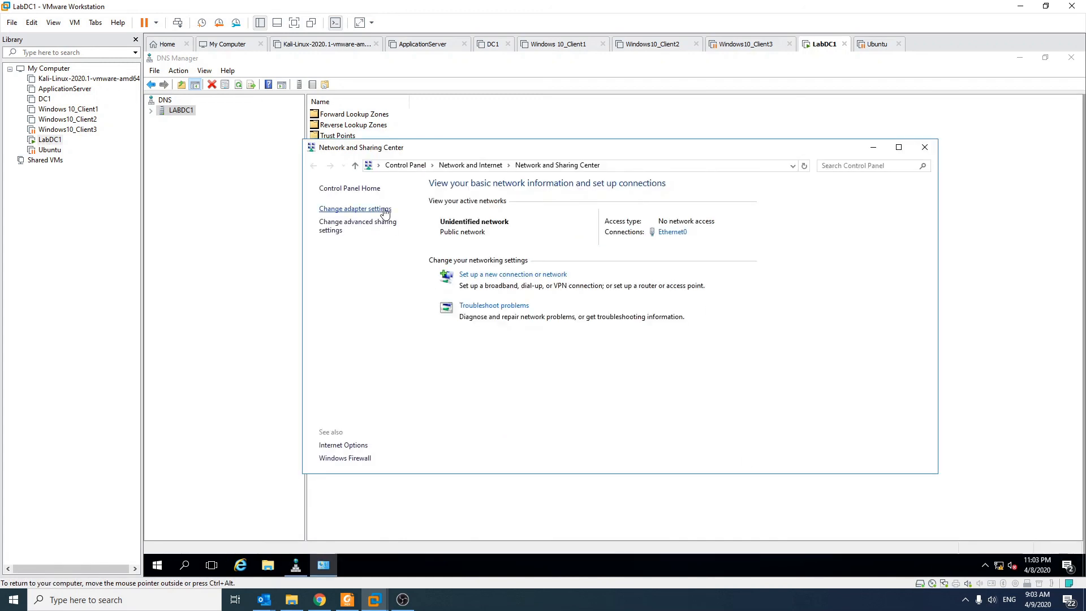
click(362, 209)
click(401, 232)
right_click(401, 234)
click(465, 341)
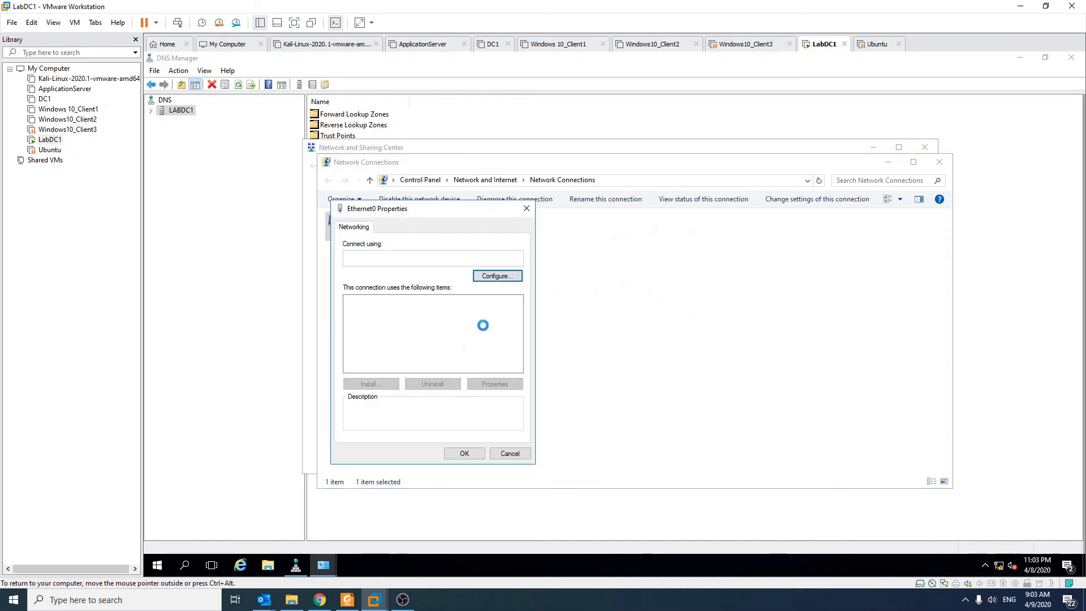
double_click(461, 329)
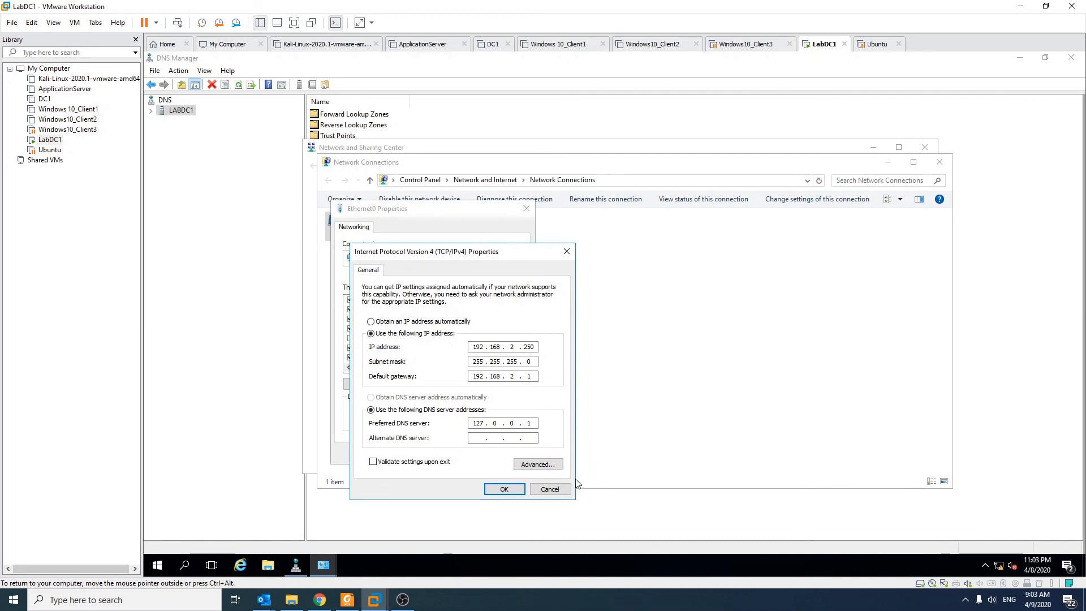
click(549, 489)
click(517, 454)
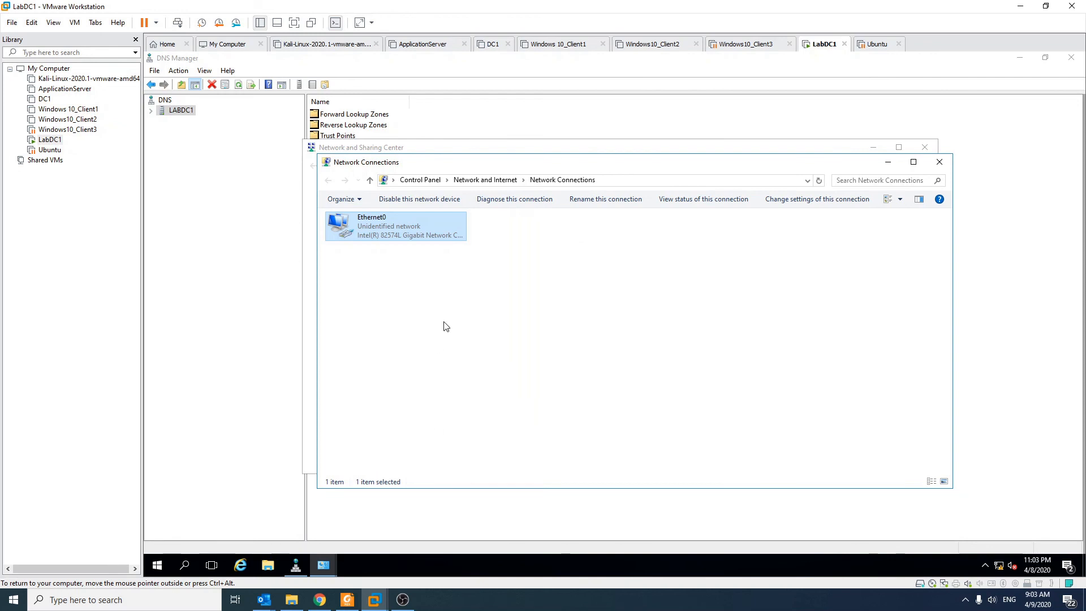
Close Network Connections and the Network and Sharing Center to return to the LABDC1 properties
click(914, 162)
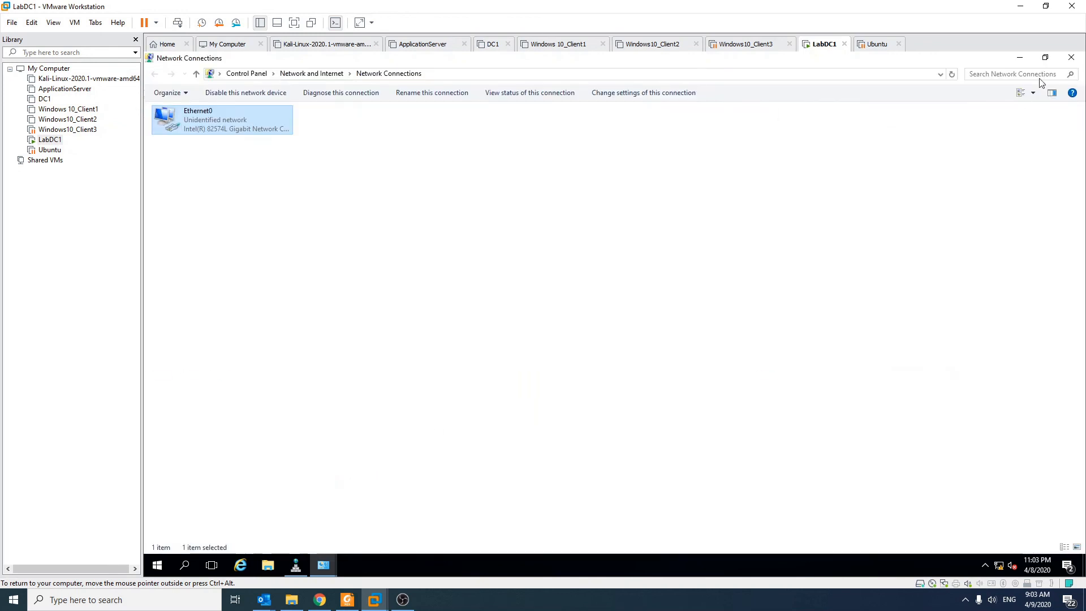
click(1071, 58)
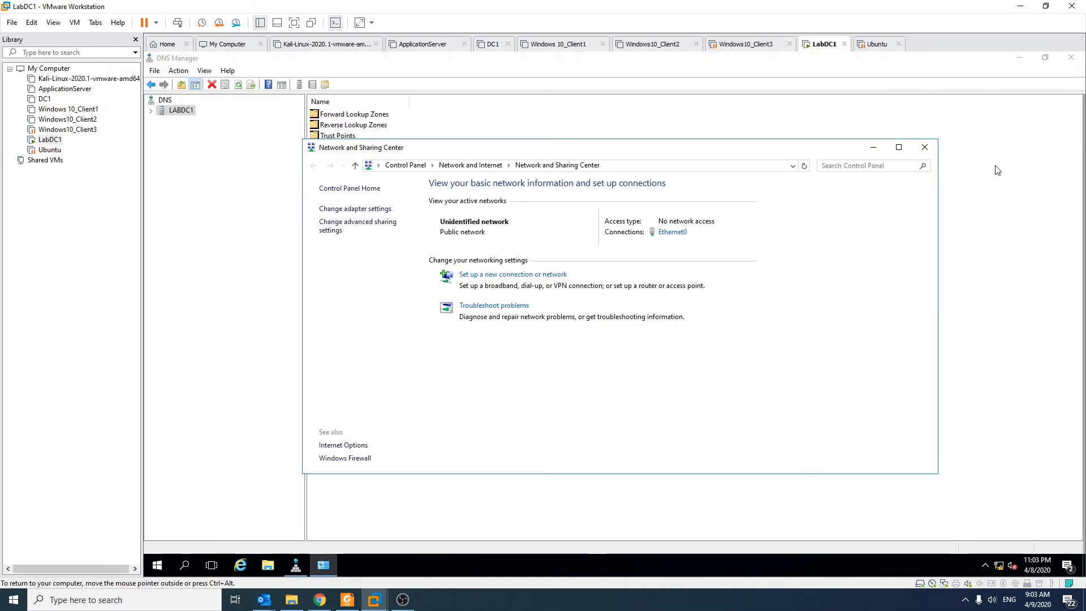
click(925, 147)
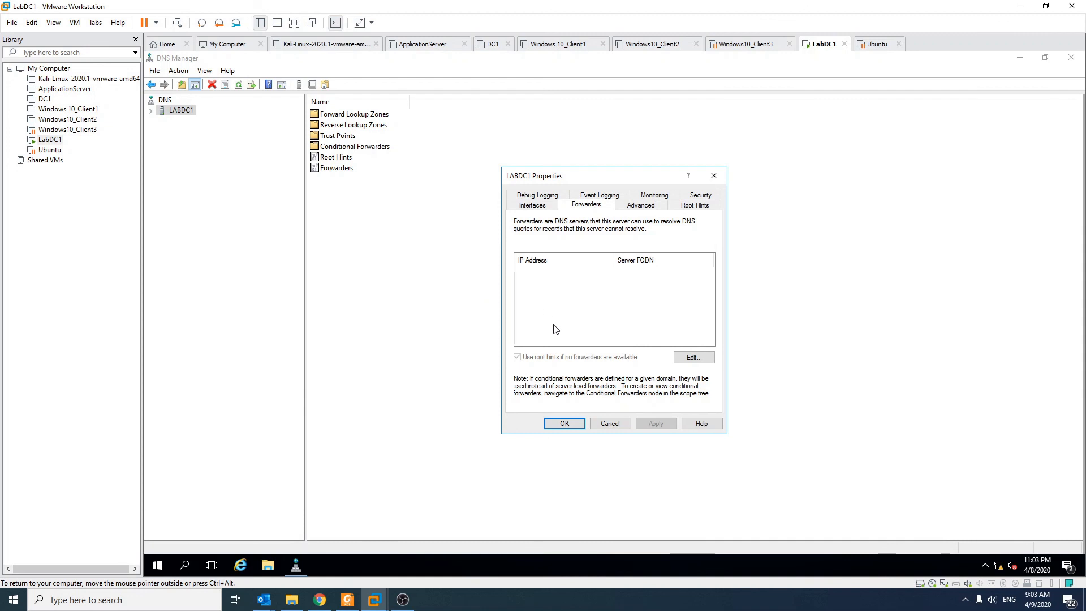
Add 192.168.1.1 as a forwarder for the LABDC1 DNS server, accept the server properties and close DNS Manager
click(693, 362)
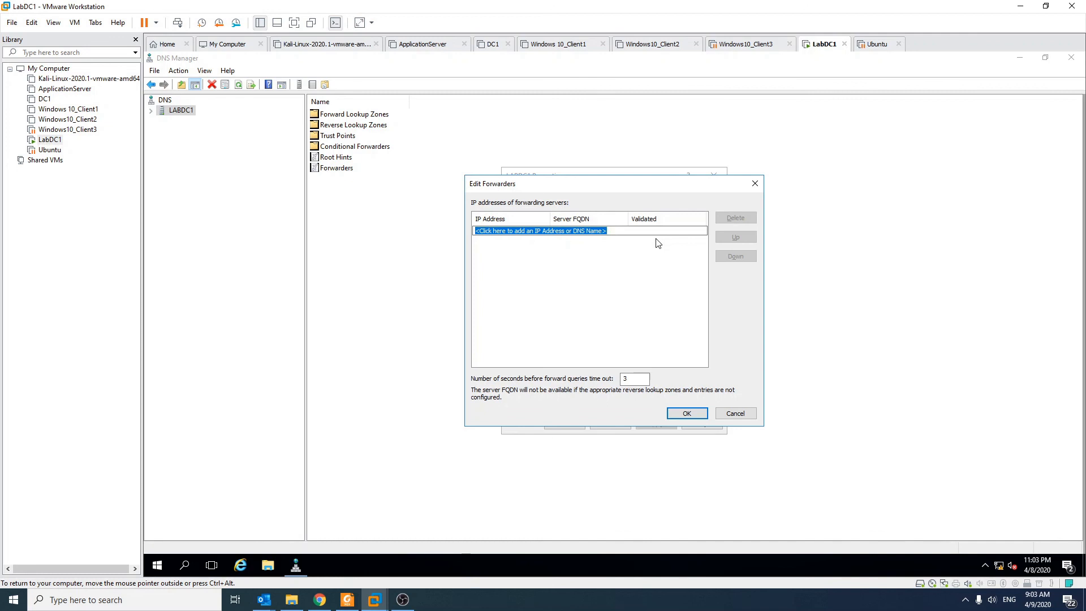
text(192.168.1.1)
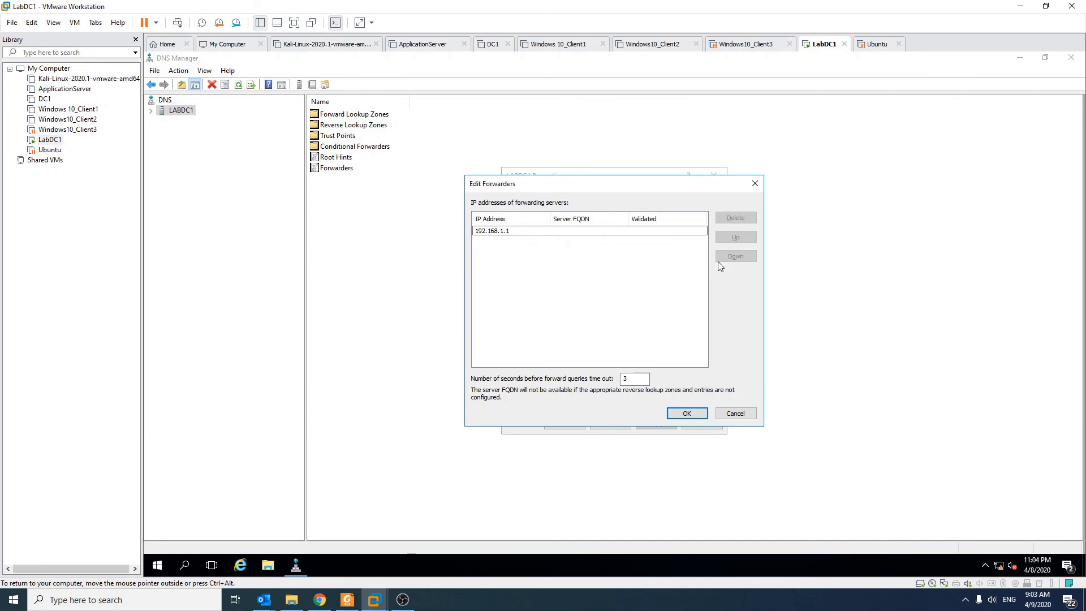
key(Return)
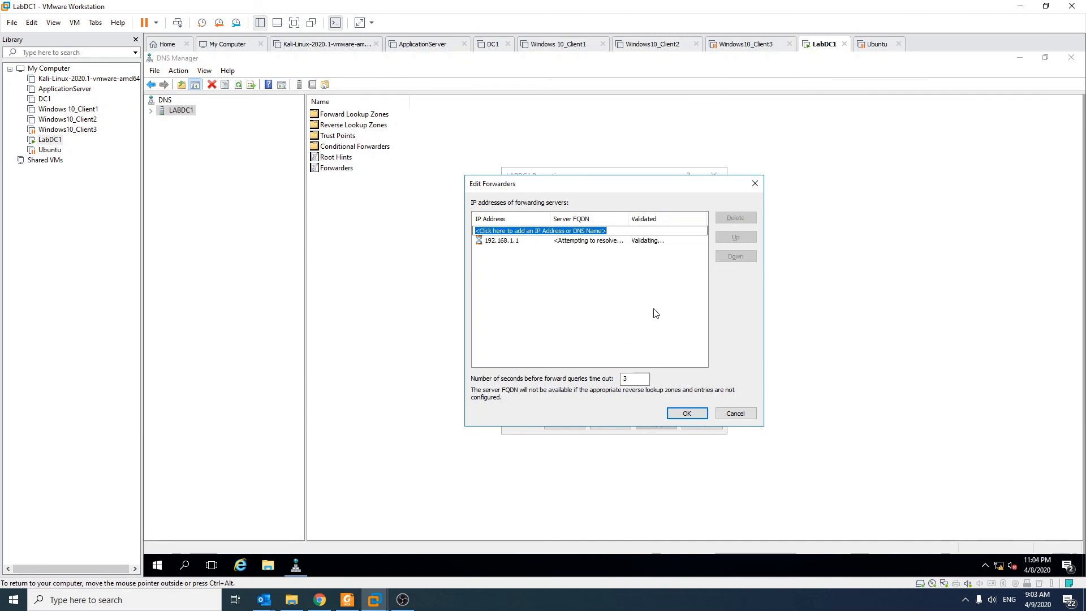
click(496, 242)
click(518, 262)
click(674, 414)
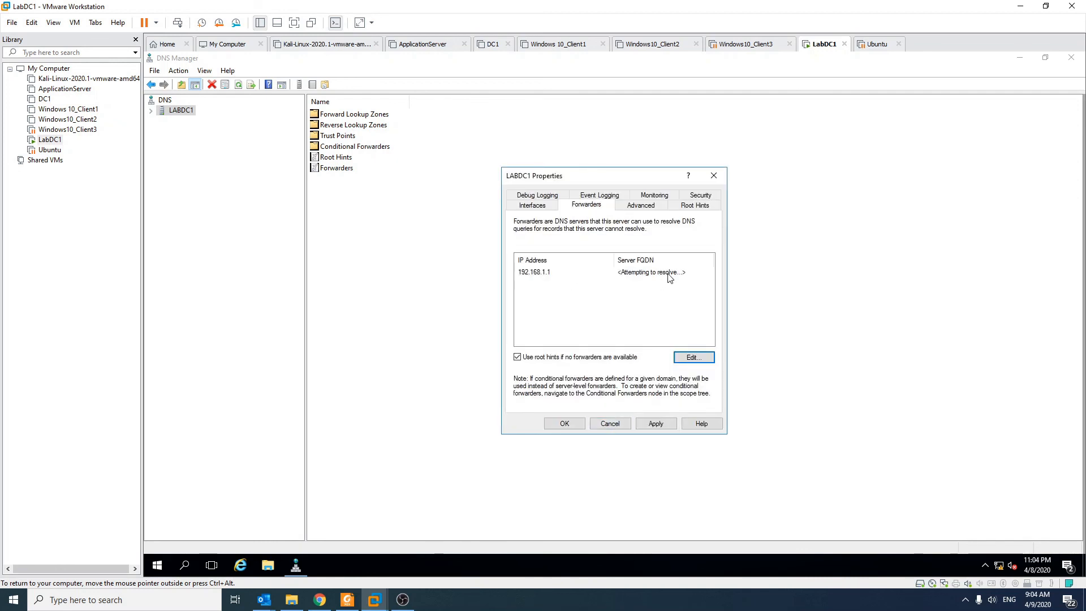
click(565, 424)
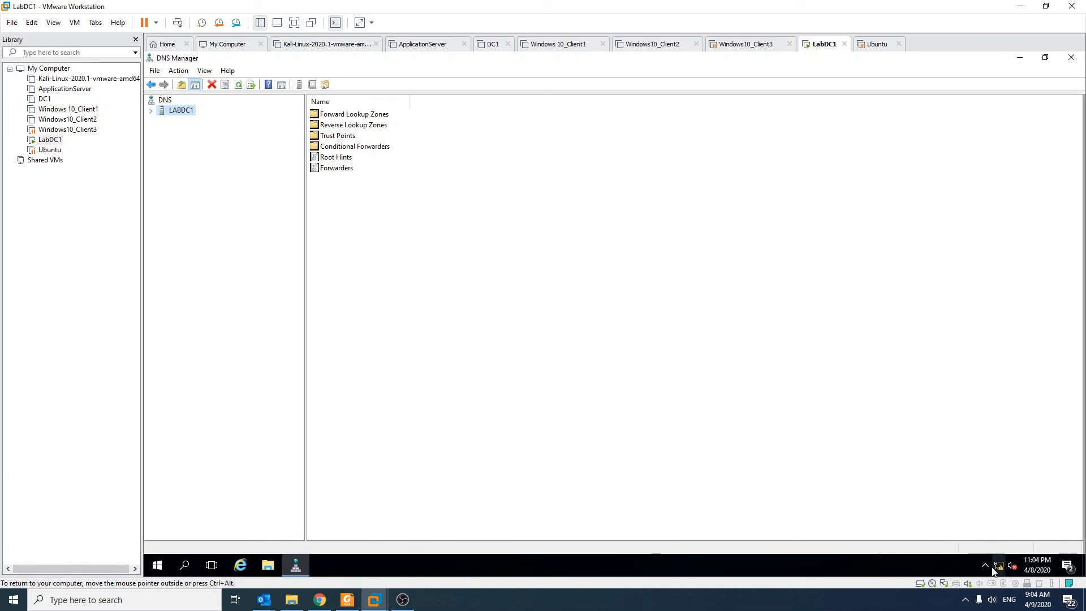
click(1071, 59)
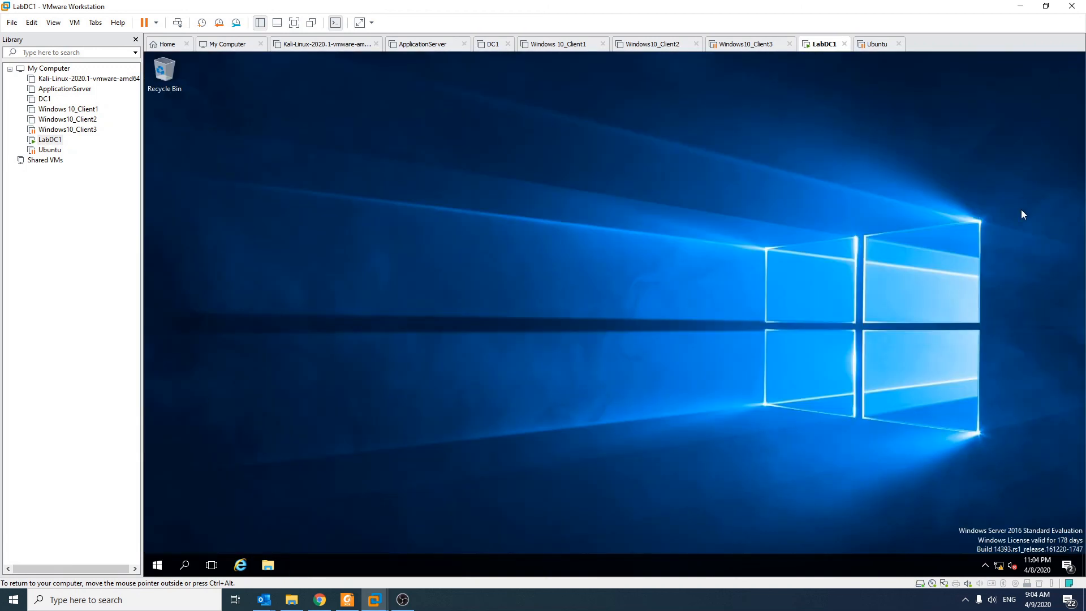